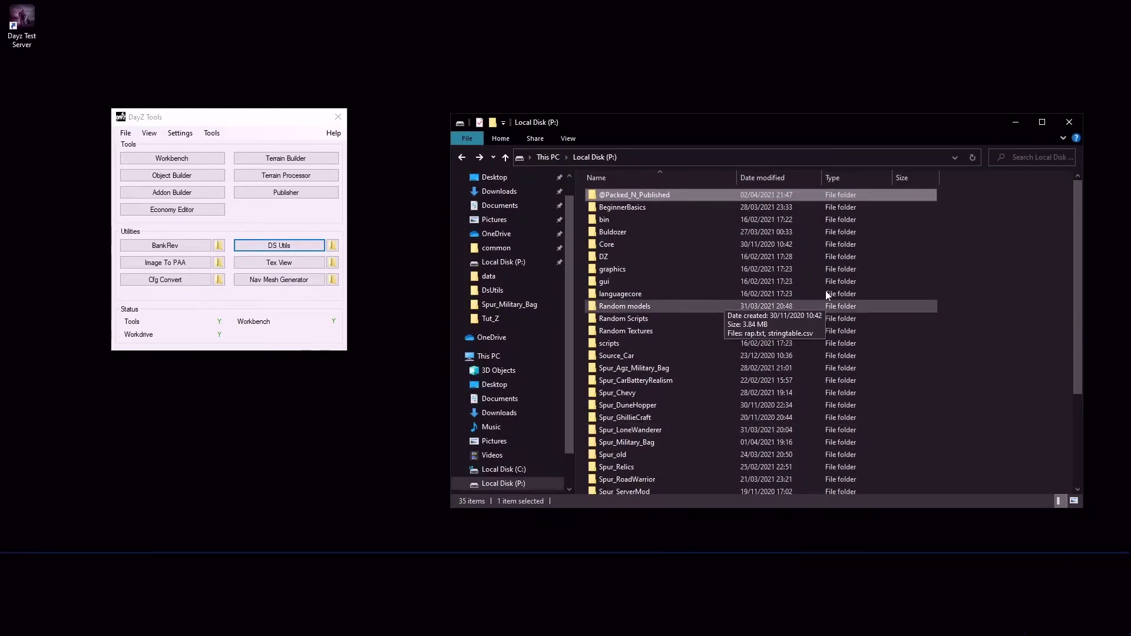
double_click(622, 196)
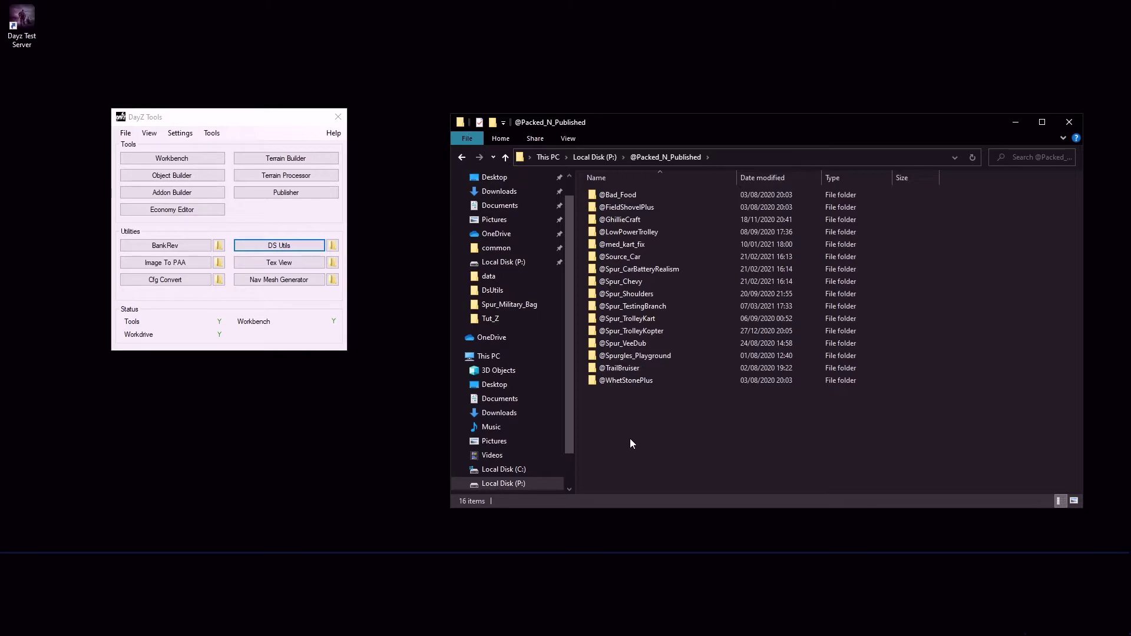
key("ctrl+v")
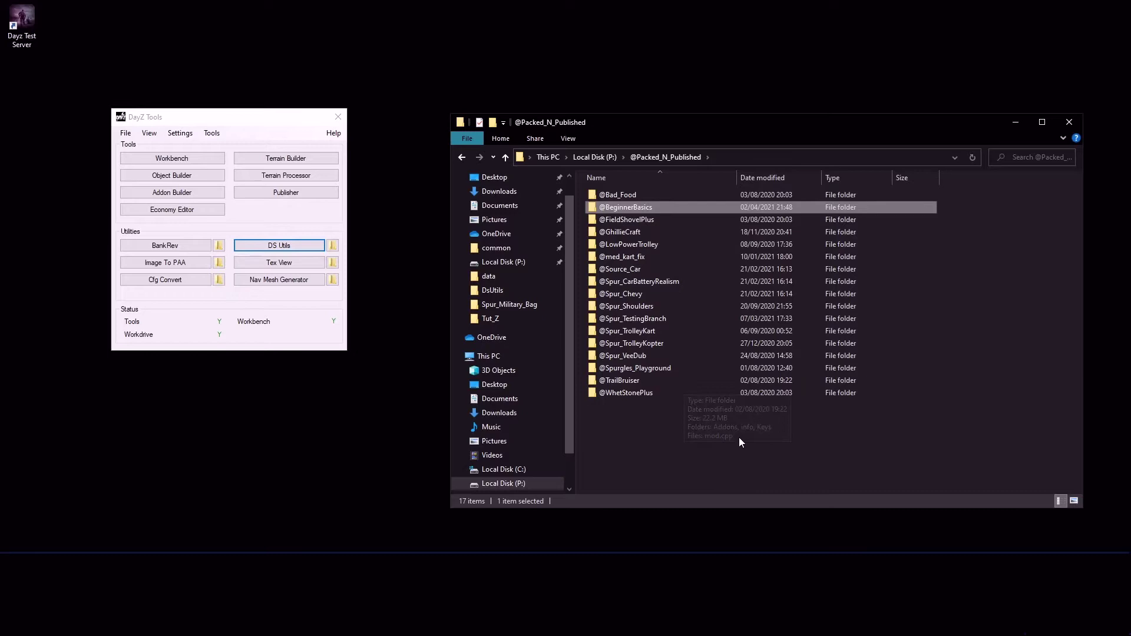
double_click(621, 209)
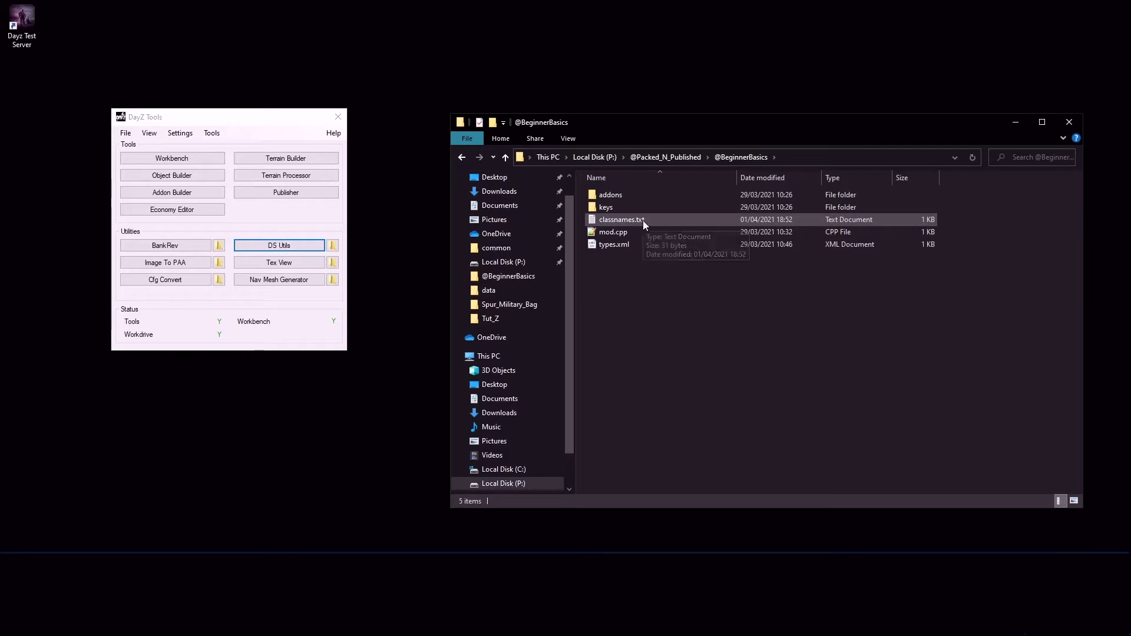
double_click(612, 219)
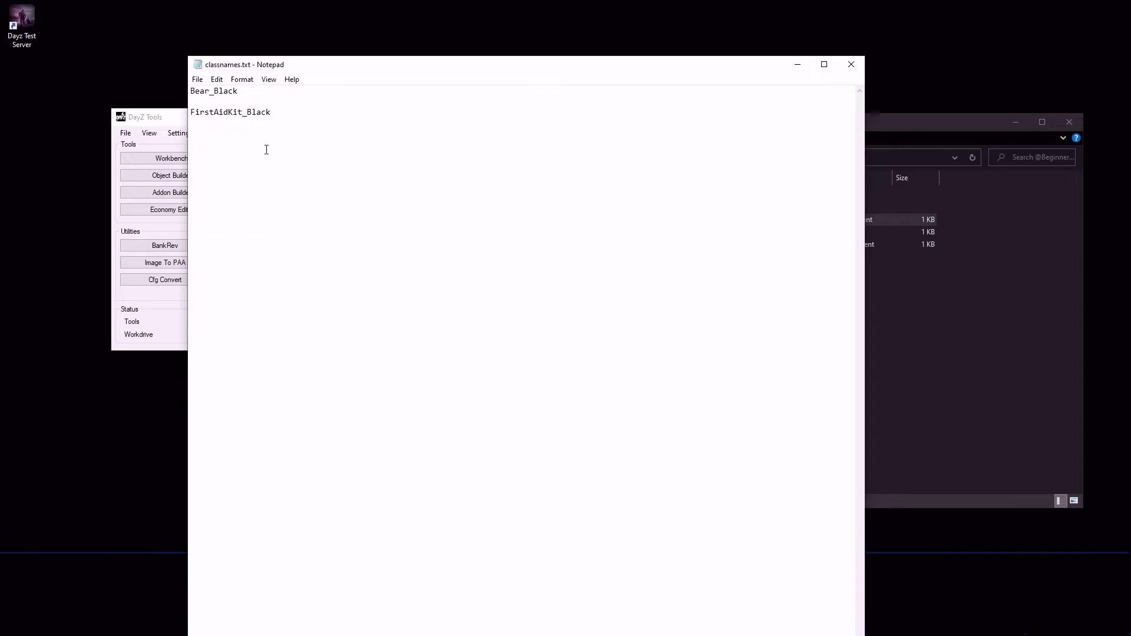
left_click(851, 67)
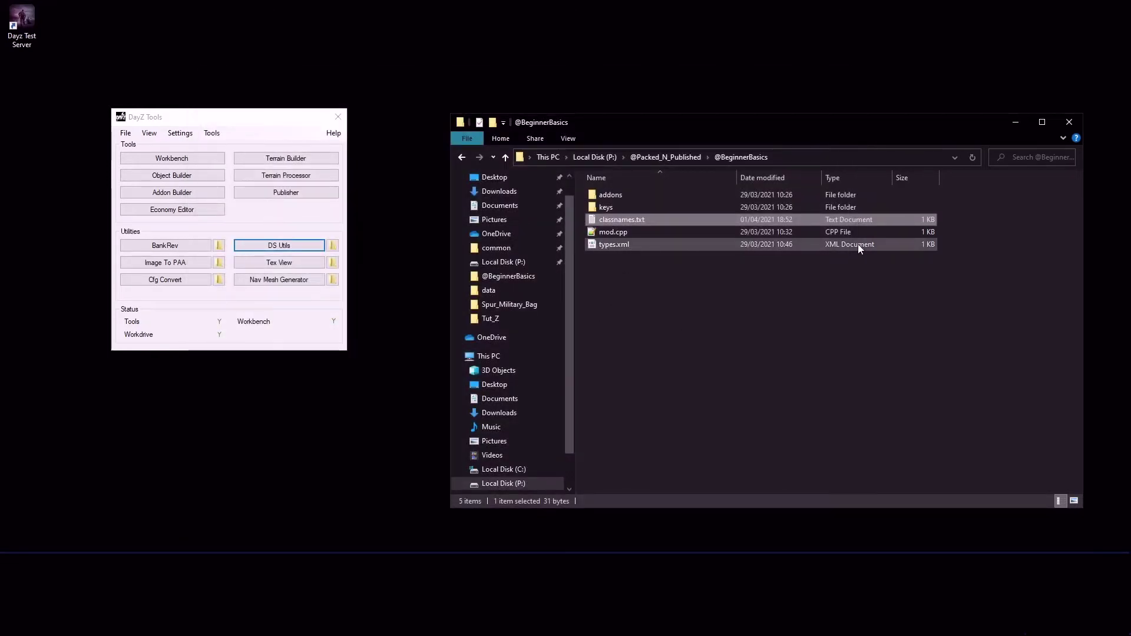
right_click(607, 244)
left_click(635, 276)
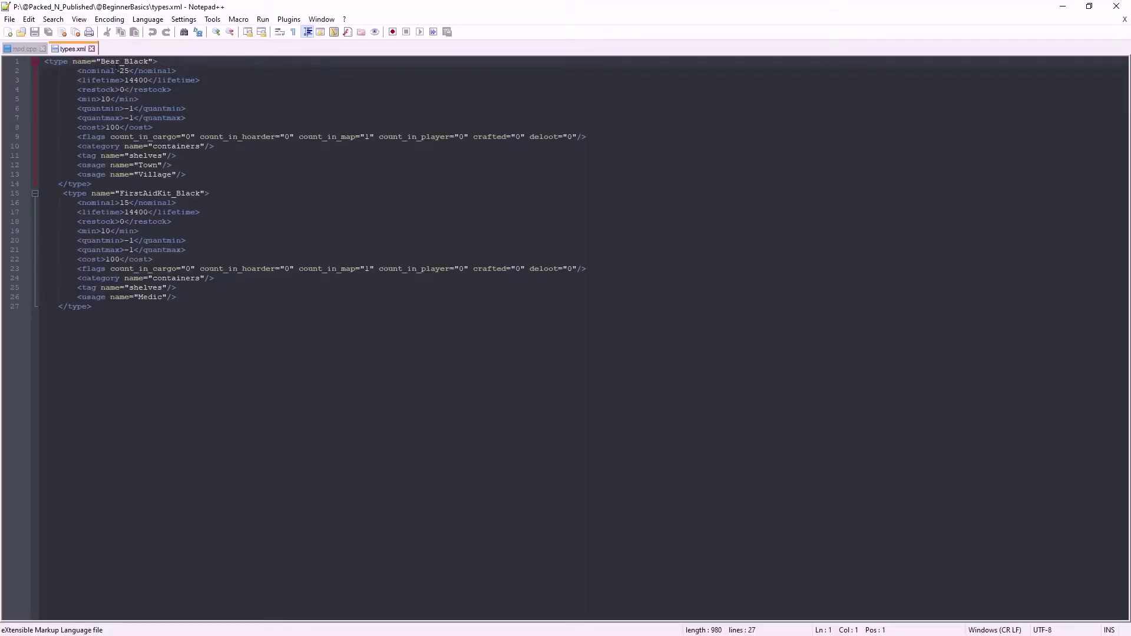
left_click_drag(105, 61, 157, 62)
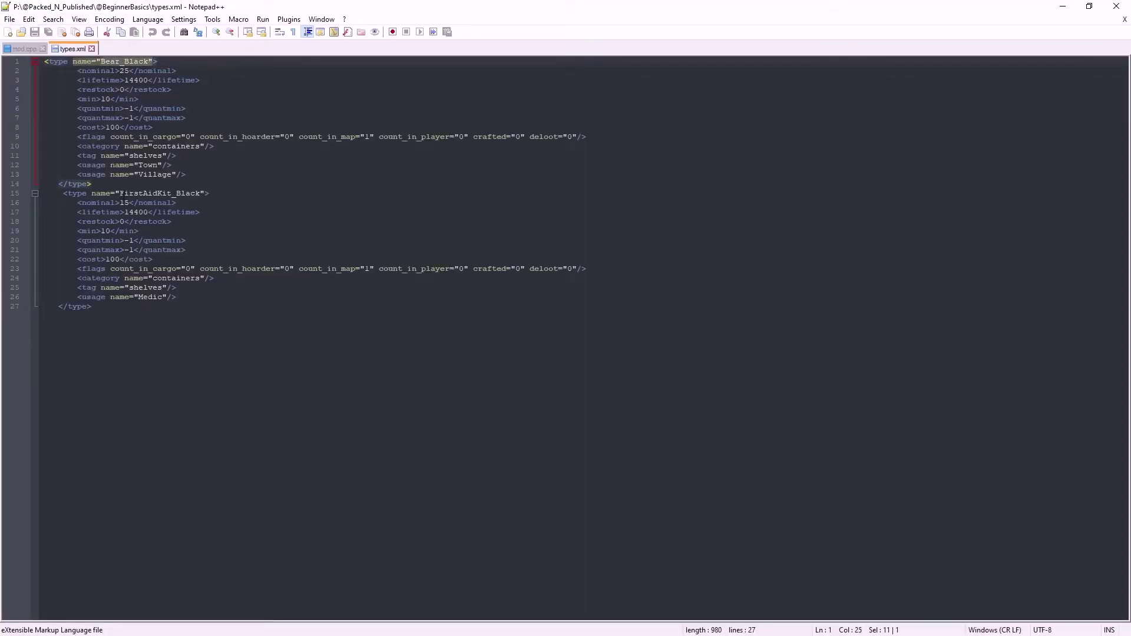
left_click_drag(120, 193, 200, 193)
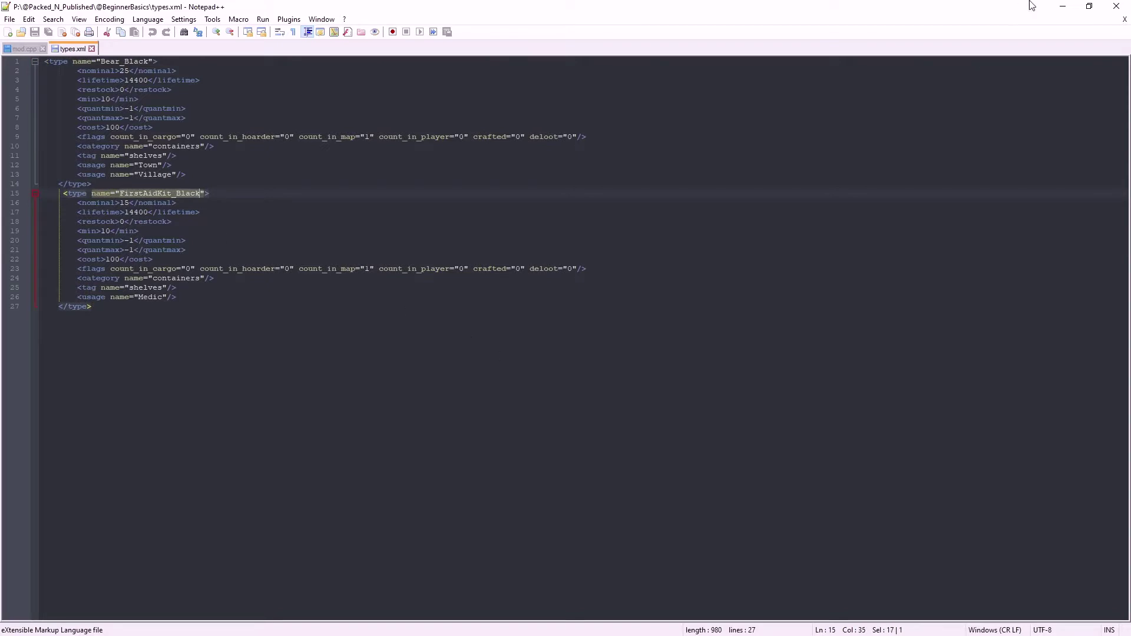
Step: Close the types.xml editor, select mod.cpp, and bring up the DayZ Launcher's loaded mod list
left_click(1117, 7)
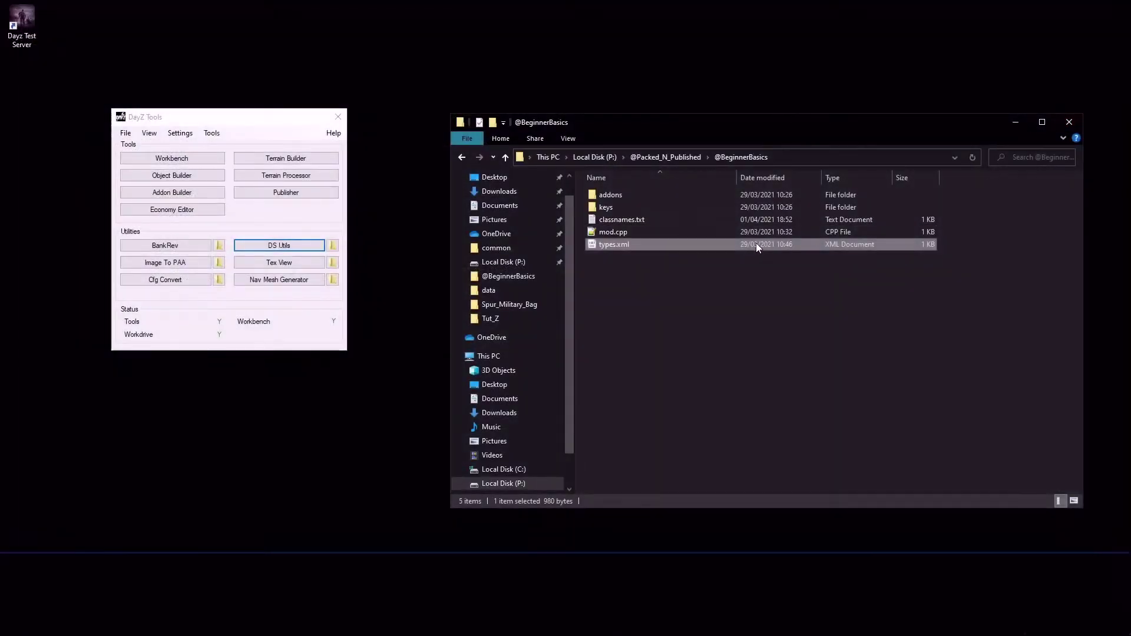
left_click(609, 234)
left_click(286, 192)
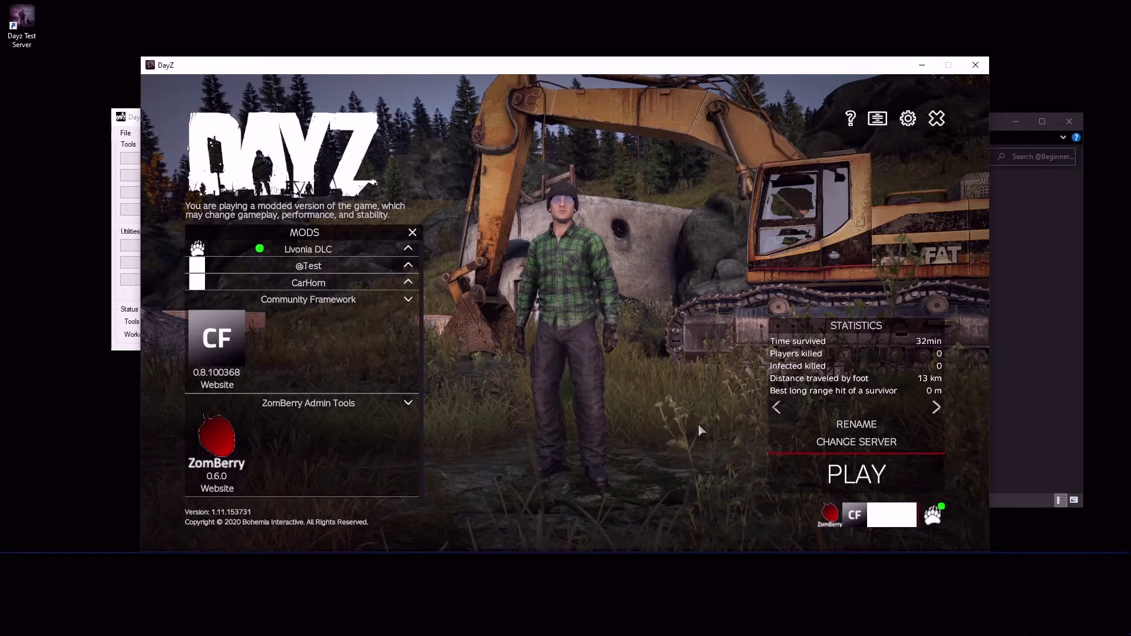
left_click(923, 65)
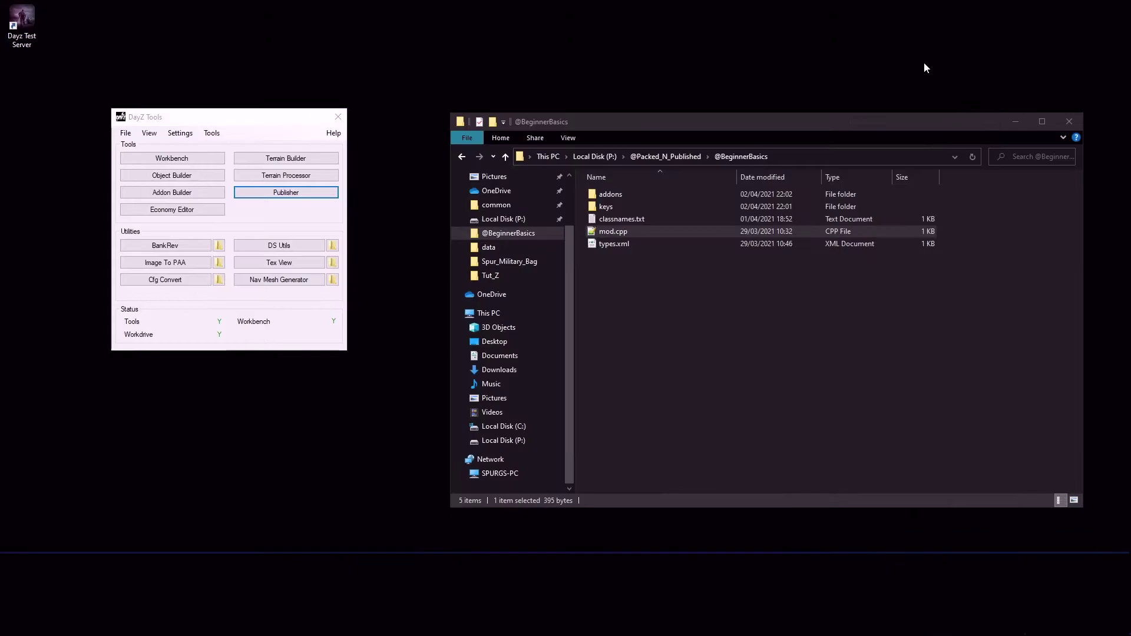
double_click(611, 232)
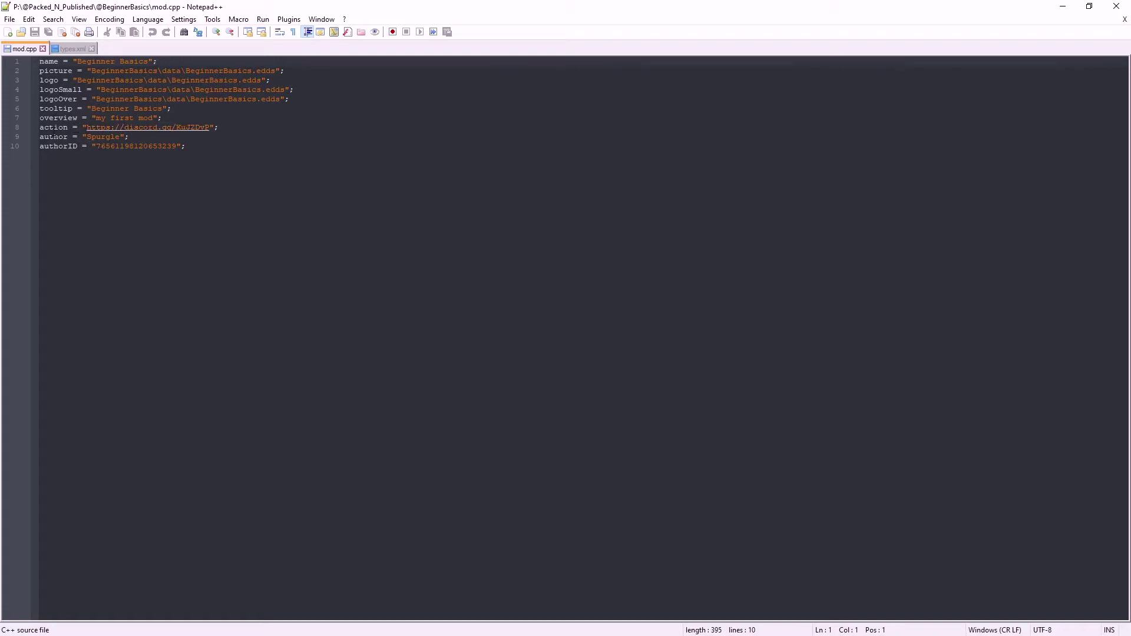
left_click_drag(87, 127, 210, 127)
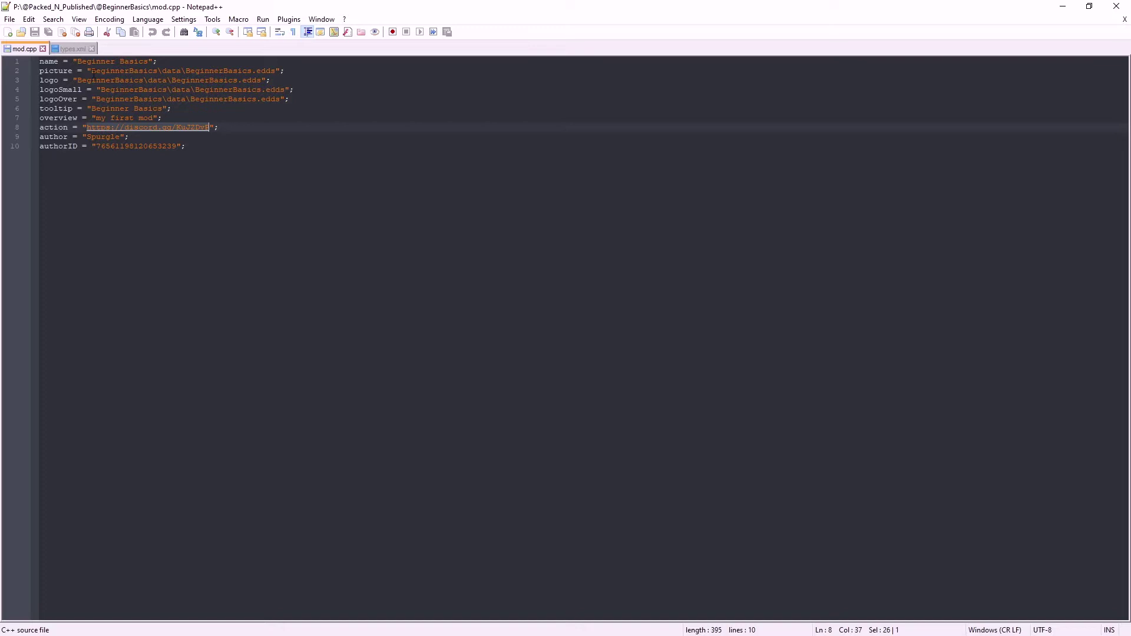
left_click_drag(91, 71, 289, 101)
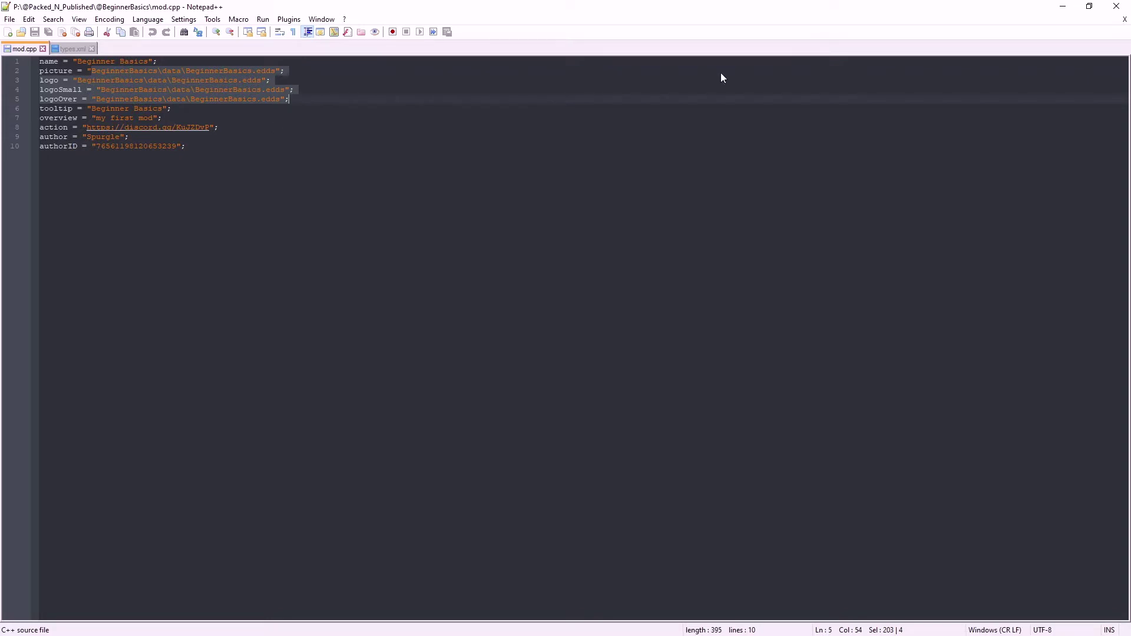
Step: Launch DayZ Workbench and confirm its source data directory is P:/ in Options
left_click(1062, 6)
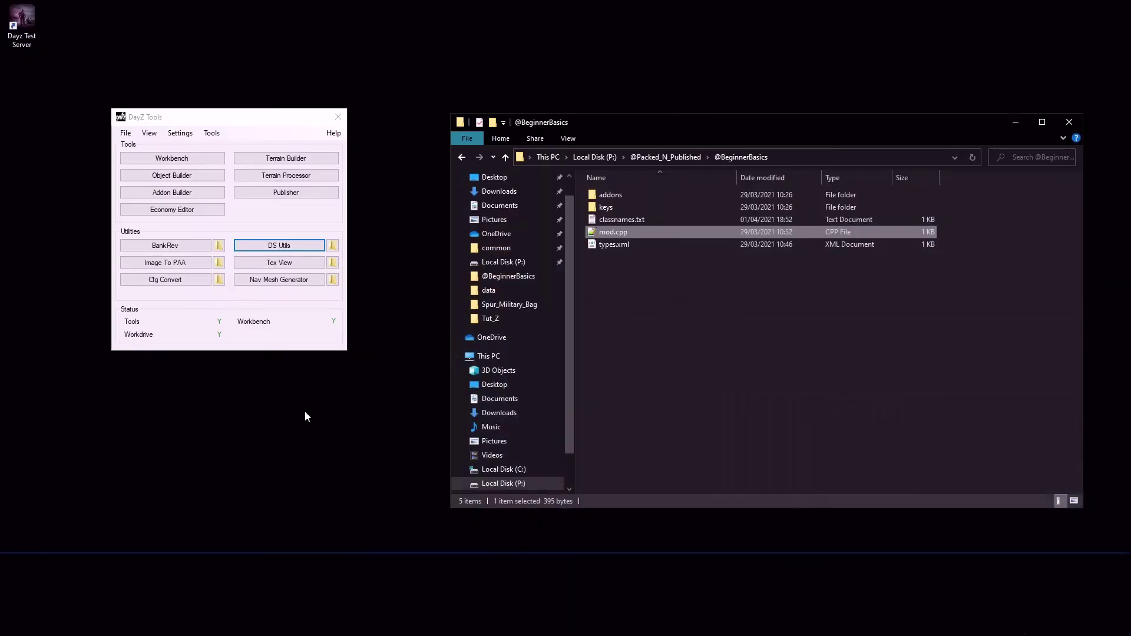
left_click(187, 163)
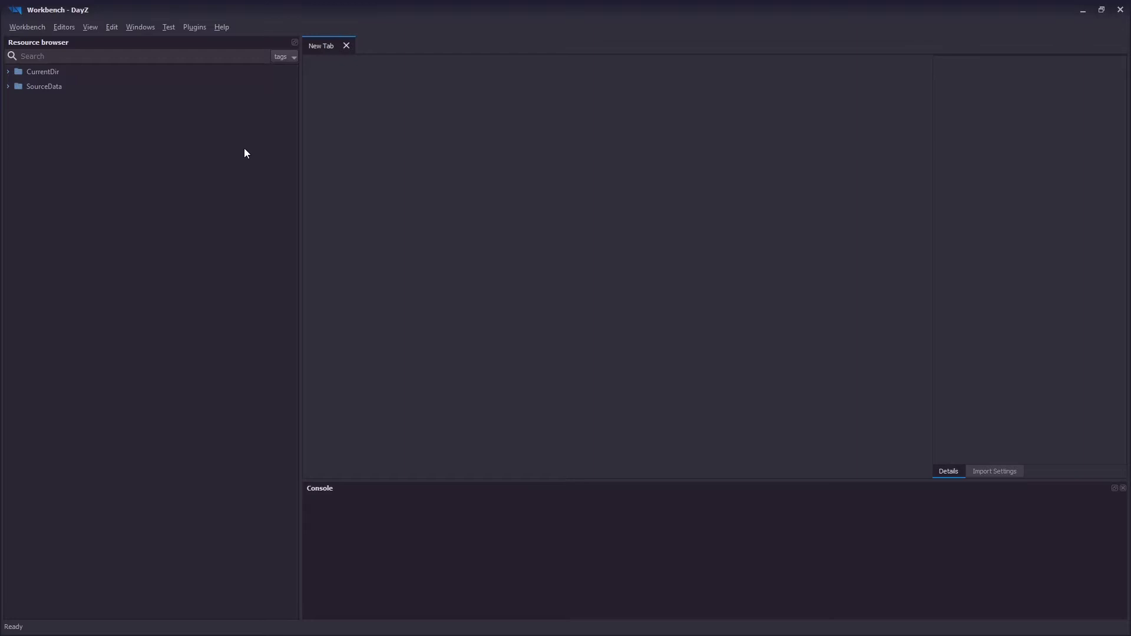
left_click(33, 28)
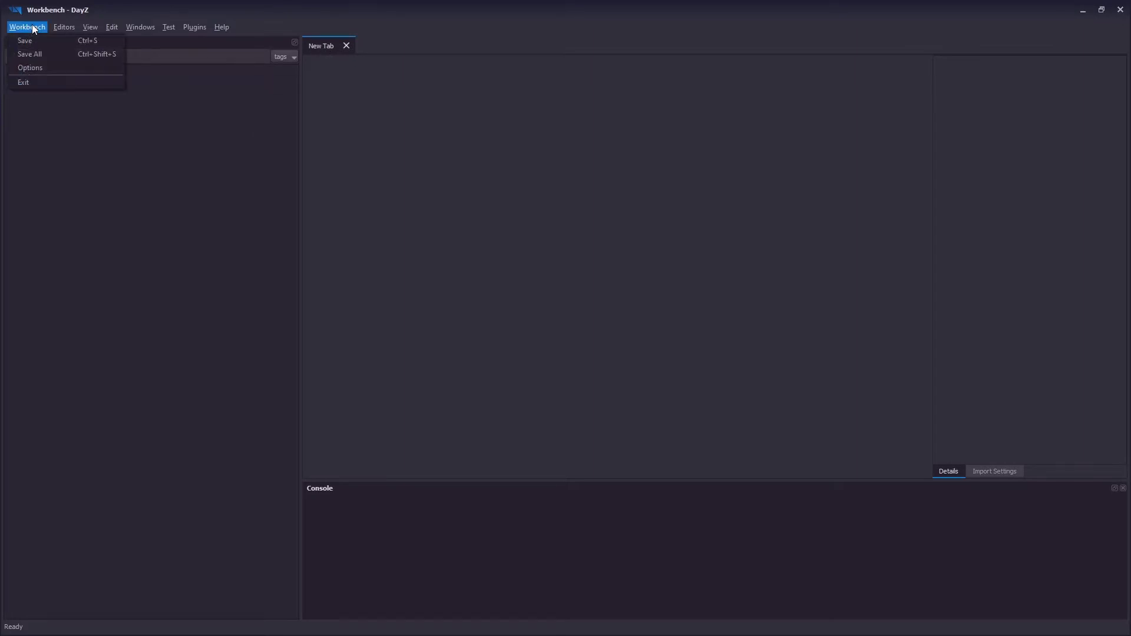
left_click(27, 69)
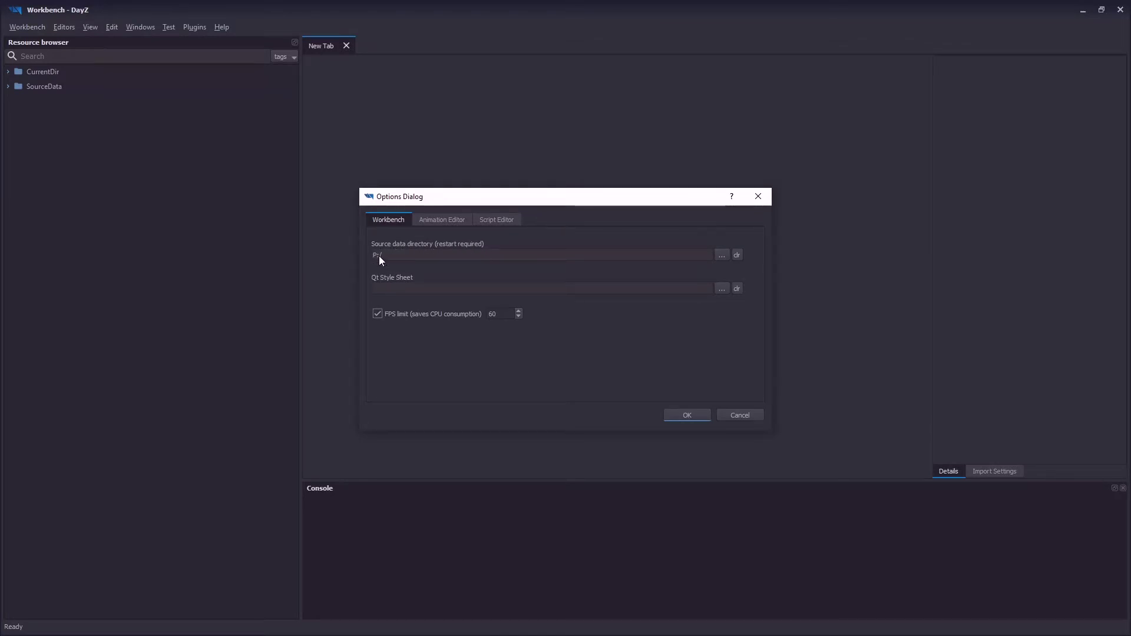
left_click(691, 418)
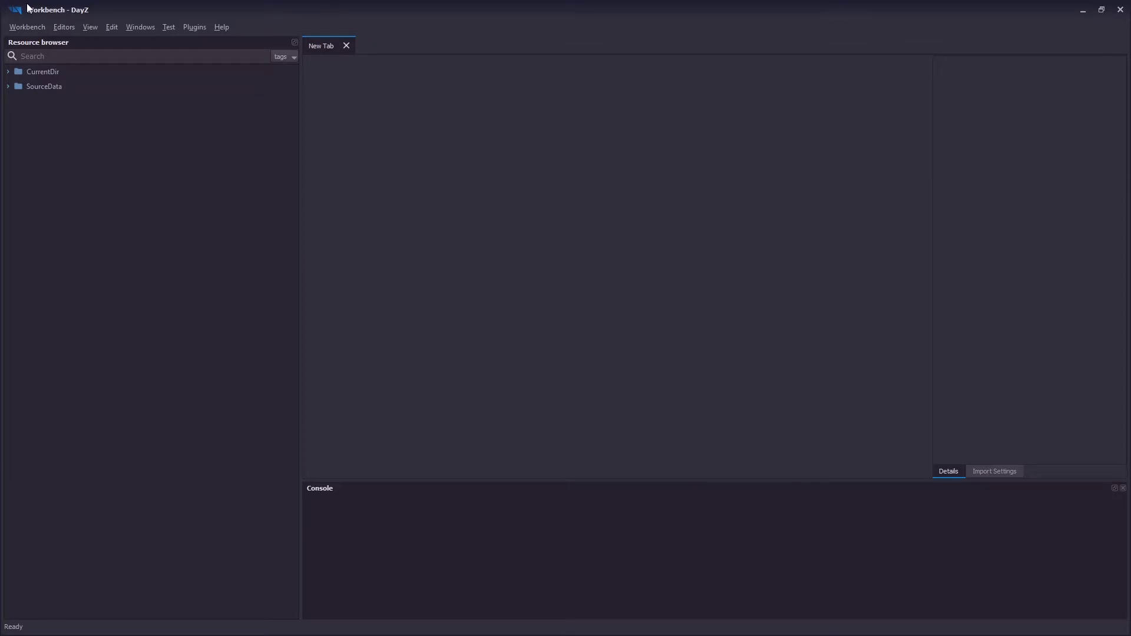
Step: Browse SourceData > BeginnerBasics > data and preview BeginnerBasics.png
left_click(8, 85)
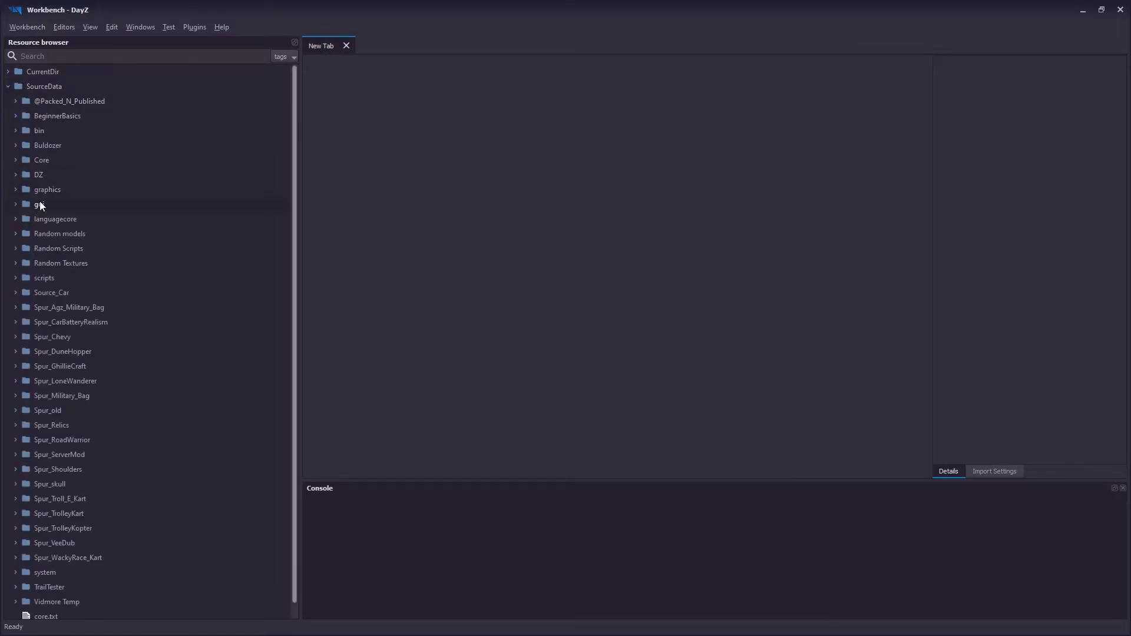
left_click(55, 118)
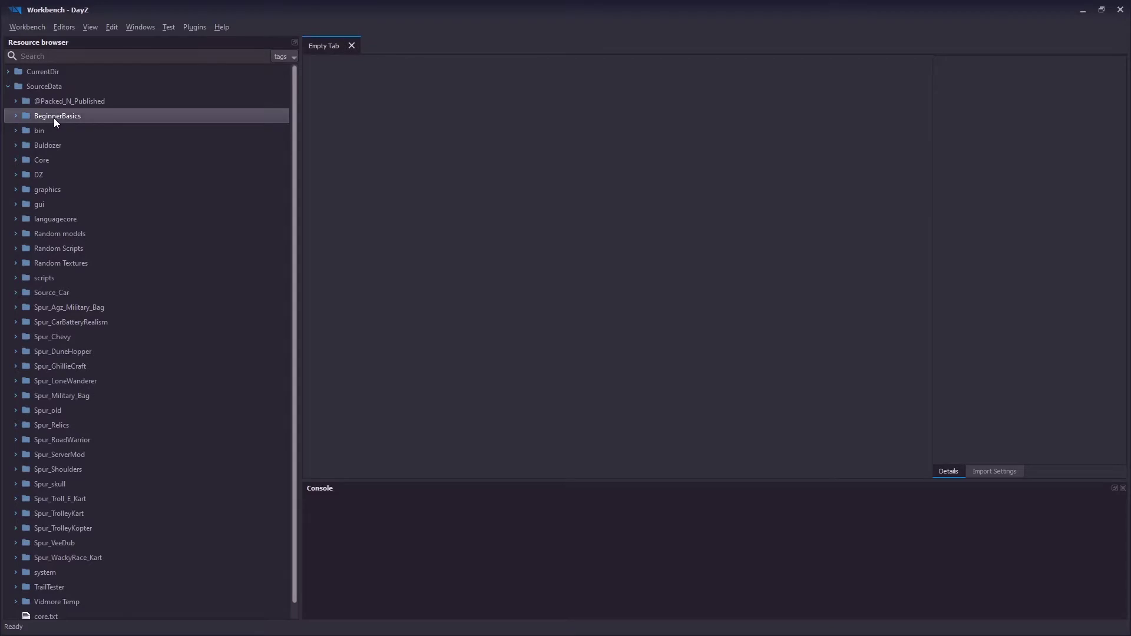
double_click(54, 117)
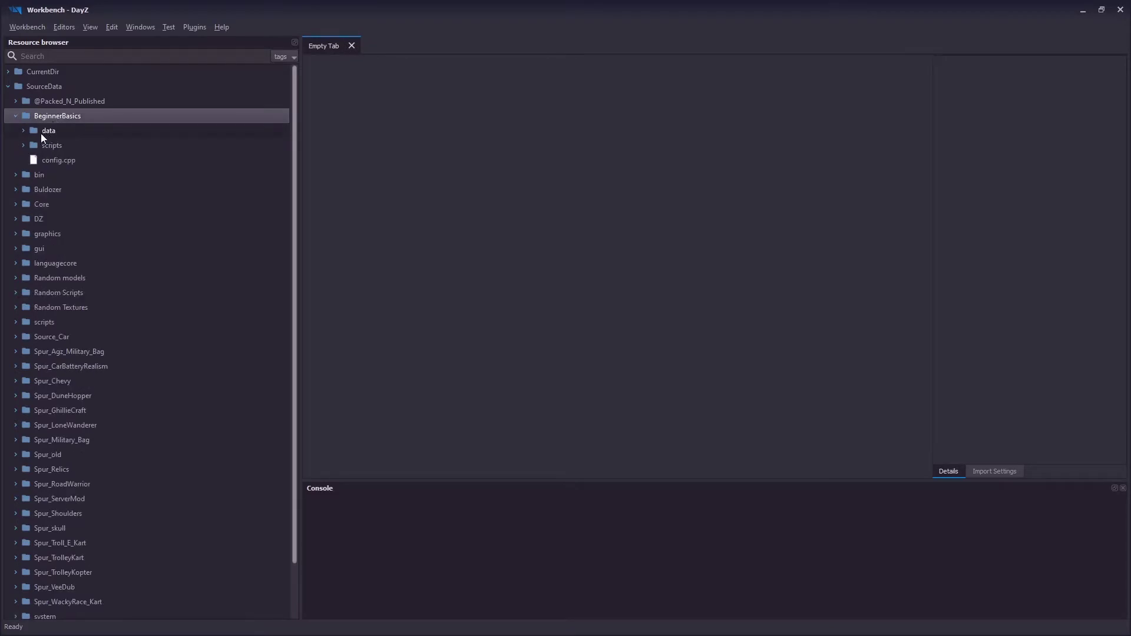
double_click(41, 133)
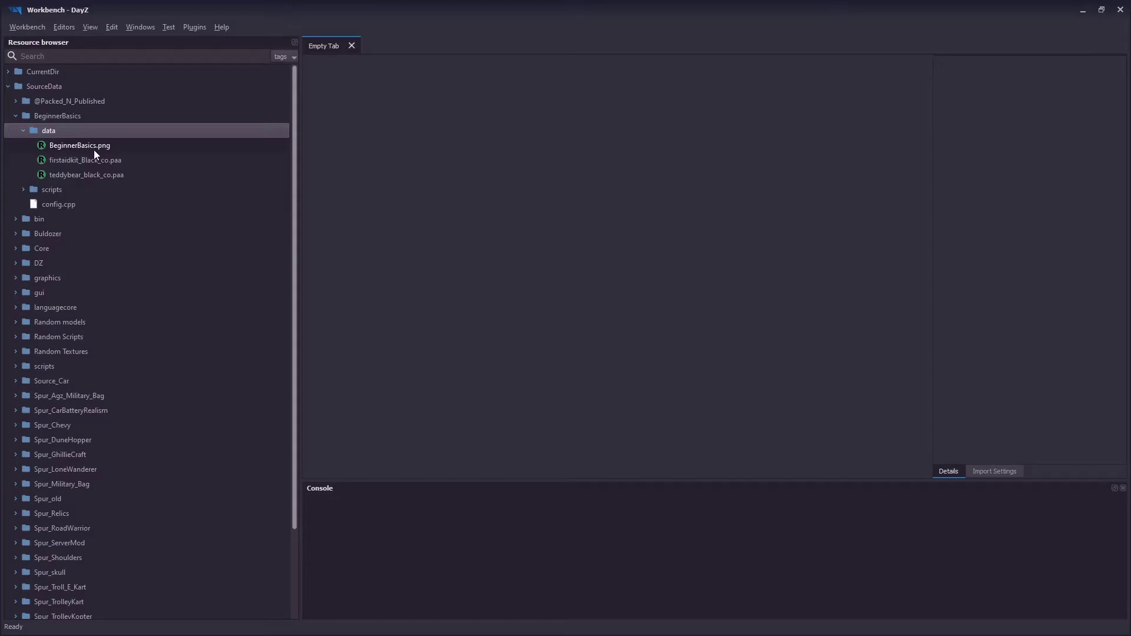
double_click(67, 146)
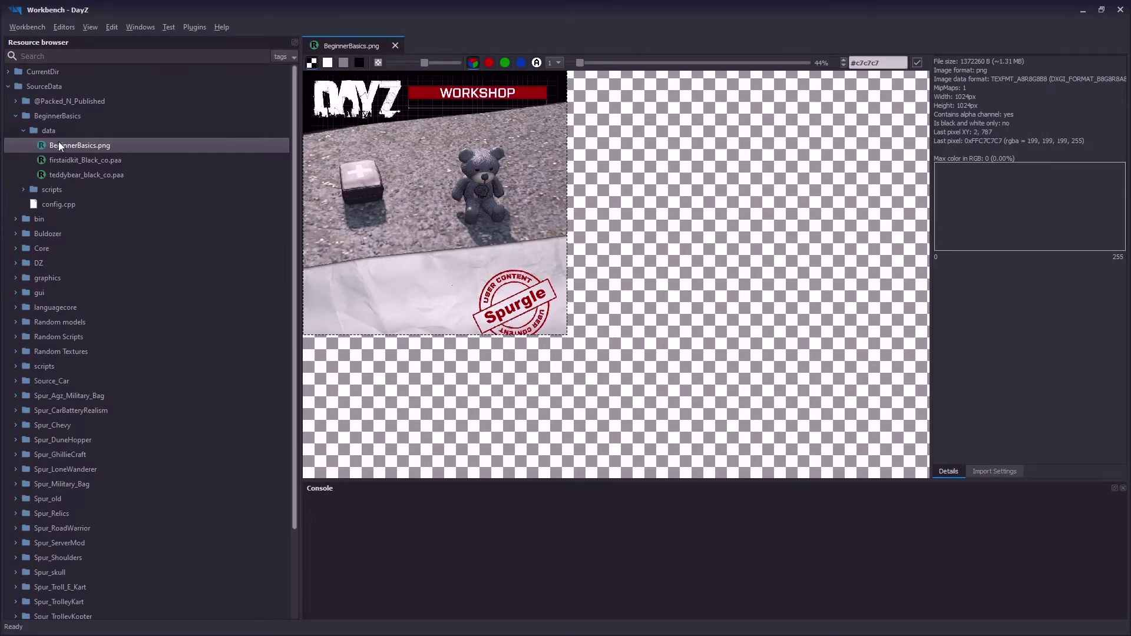
Step: Register and import BeginnerBasics.png as BeginnerBasics.edds, then close Workbench
right_click(84, 145)
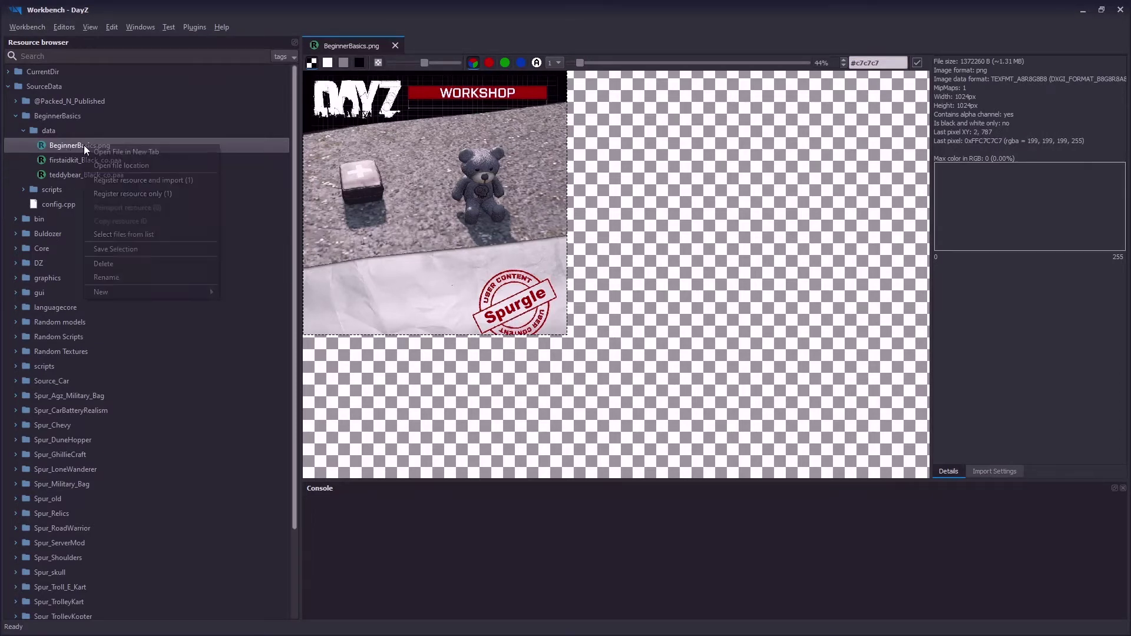
left_click(144, 181)
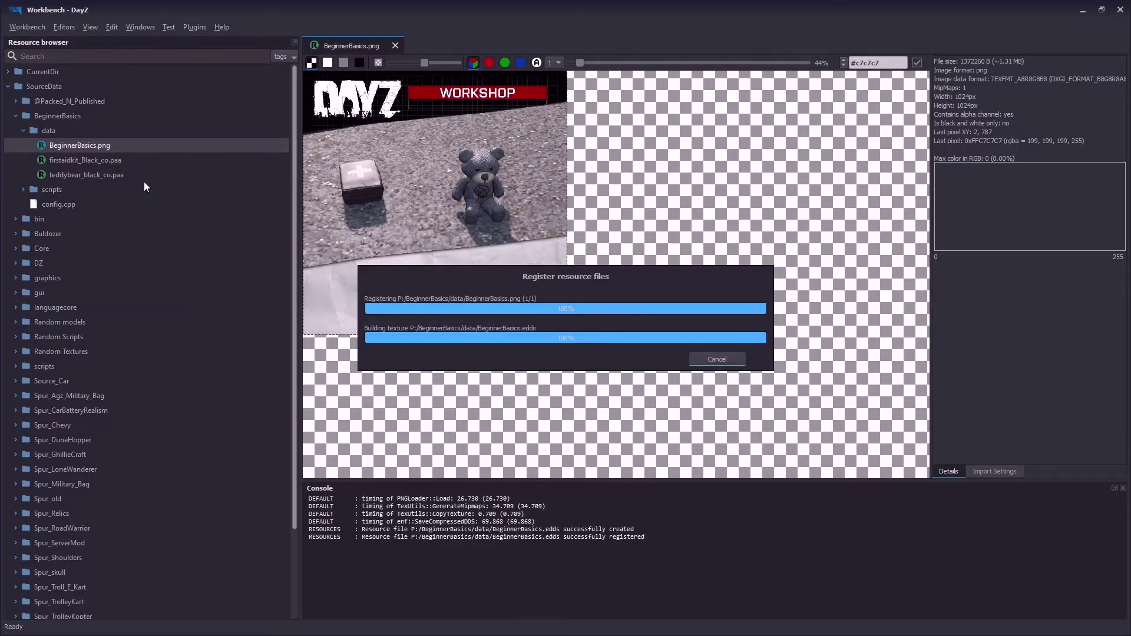
left_click(1120, 9)
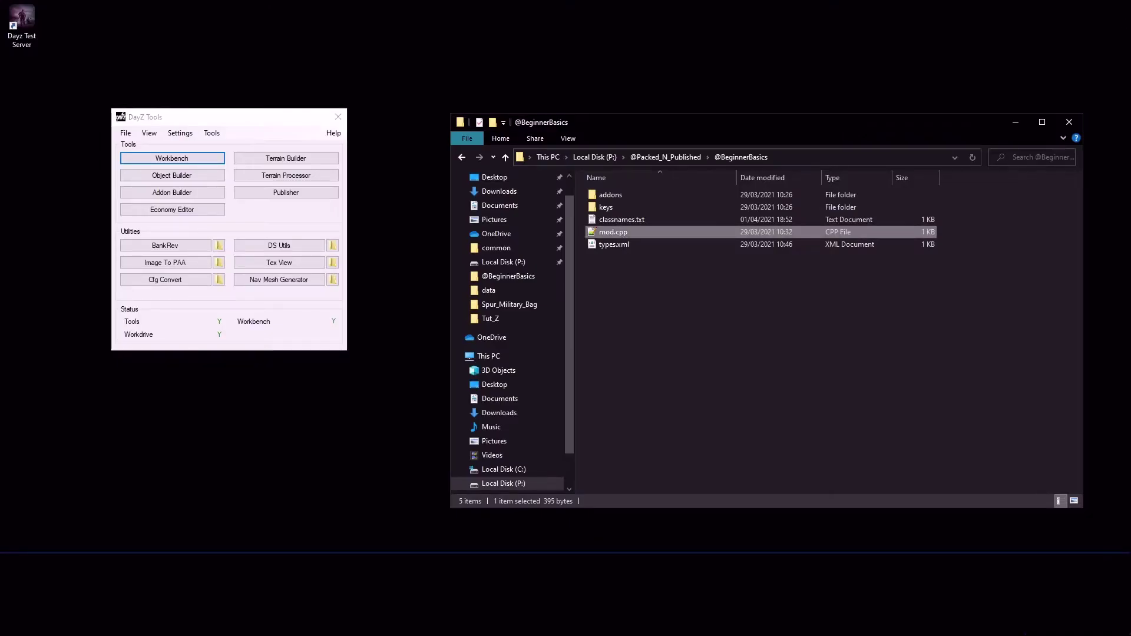
Step: Check the P:\BeginnerBasics\data source folder for the mod's textures
left_click(498, 263)
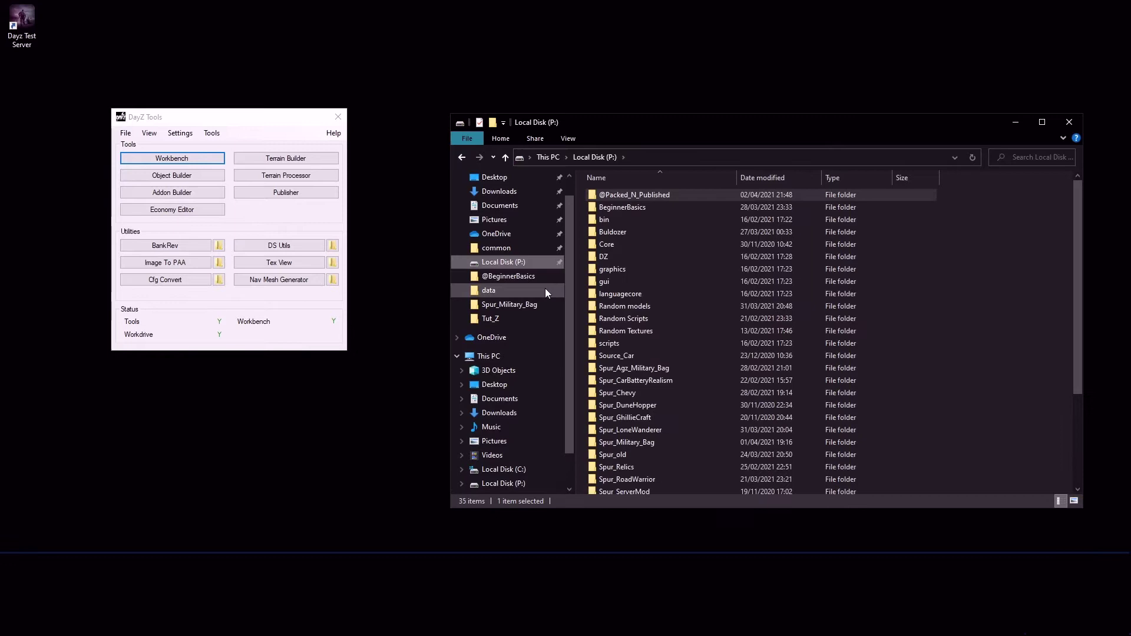
left_click(622, 210)
double_click(627, 207)
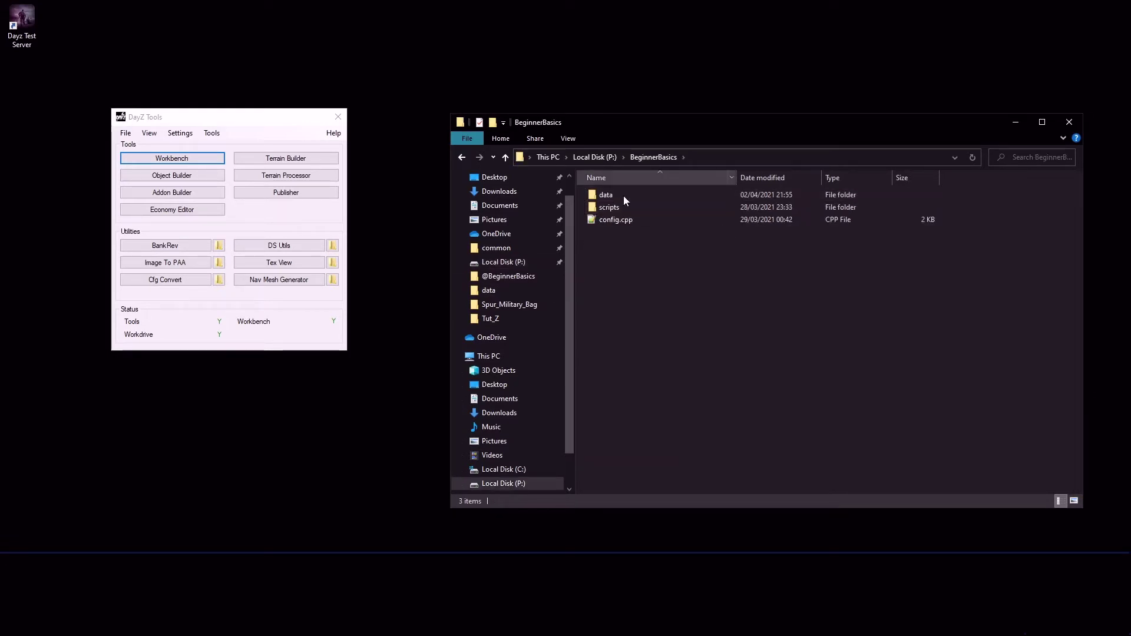
double_click(616, 195)
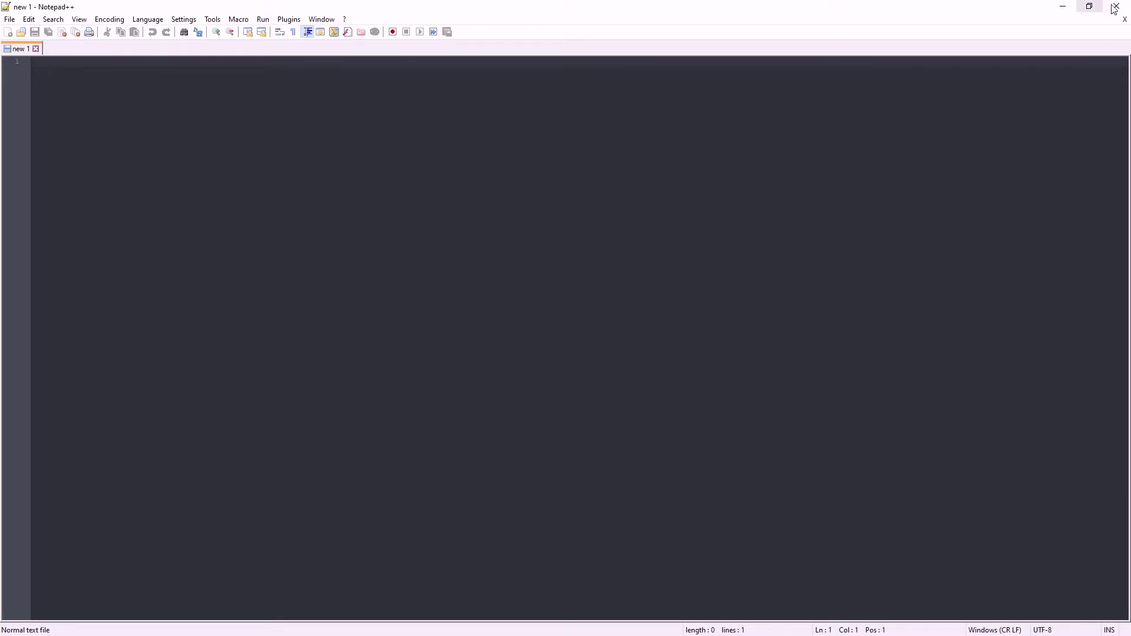
left_click(1116, 6)
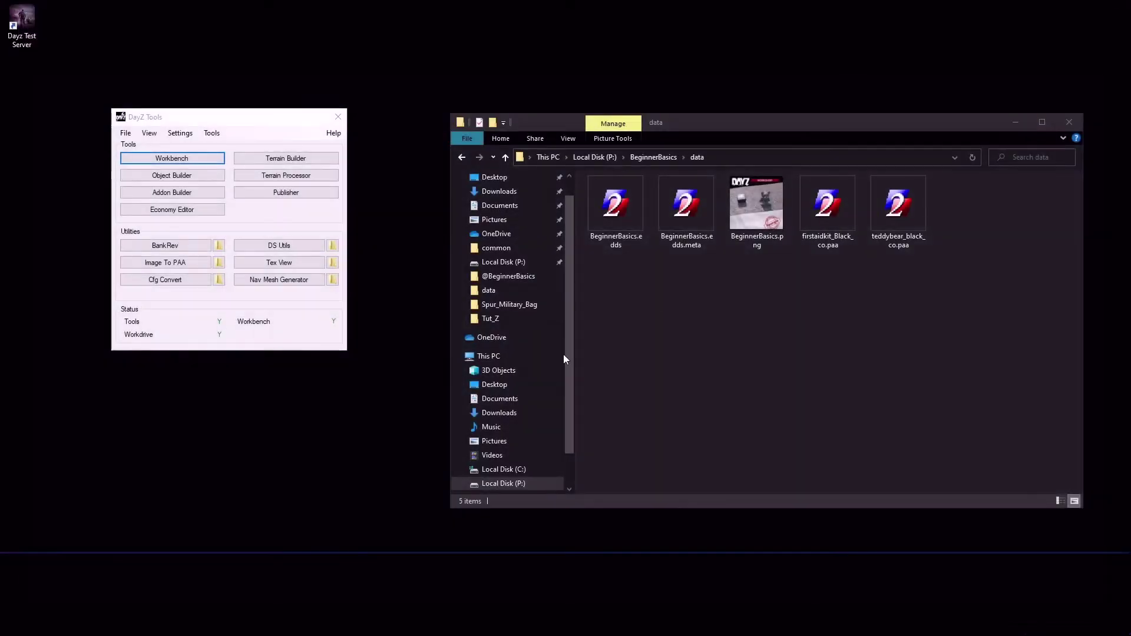
left_click(503, 276)
double_click(608, 231)
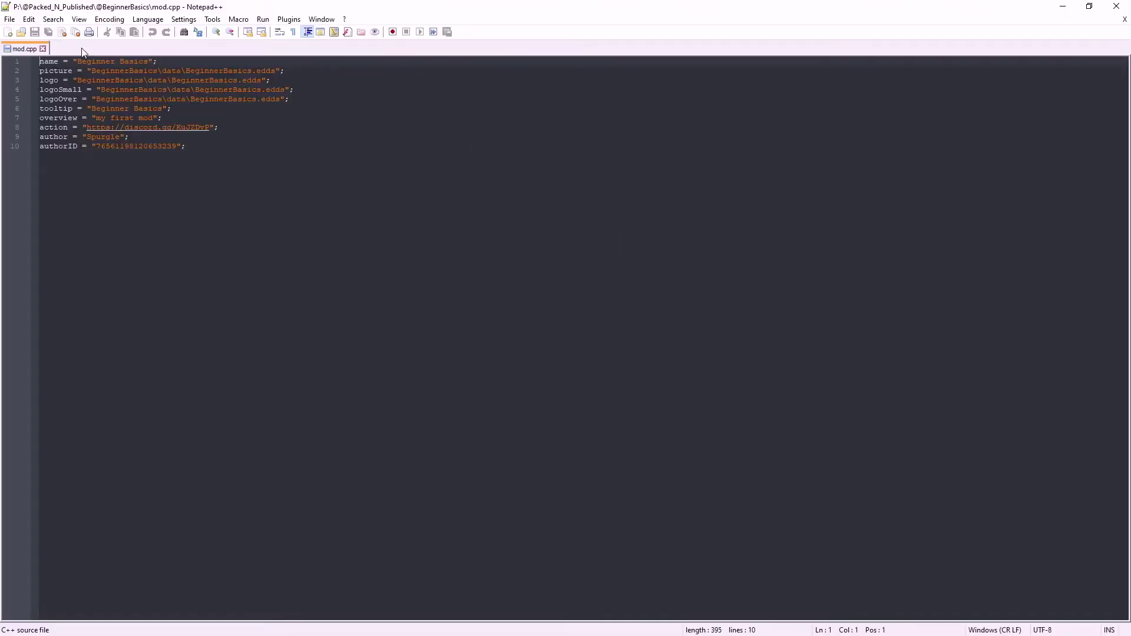
Step: Close mod.cpp, confirm the addons folder is empty, and launch DayZ Addon Builder
left_click(1116, 6)
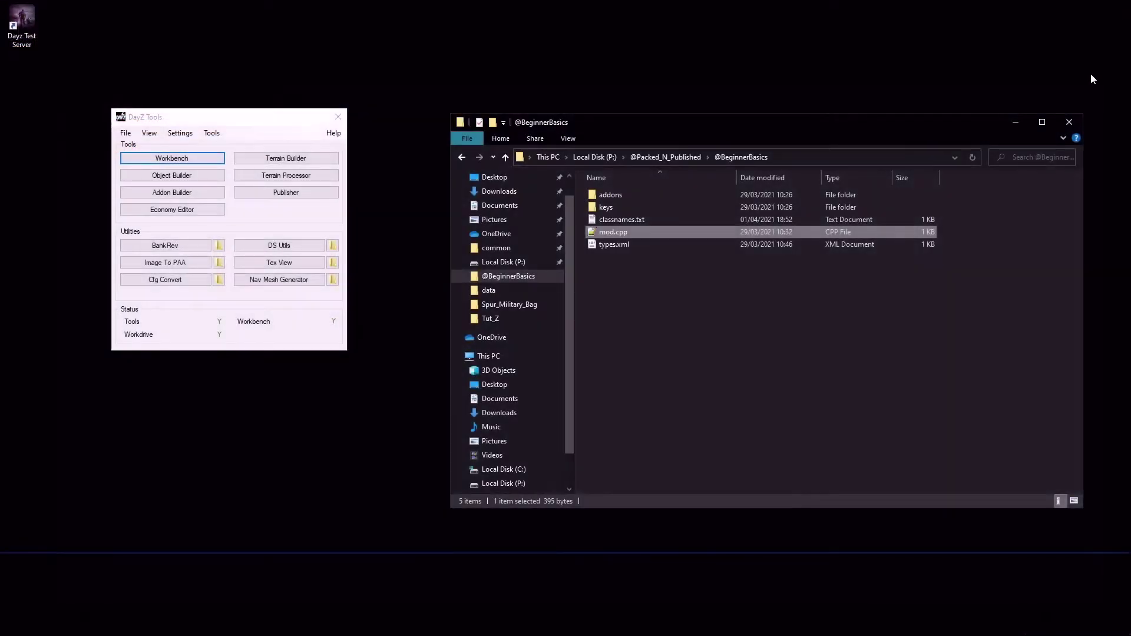
double_click(607, 195)
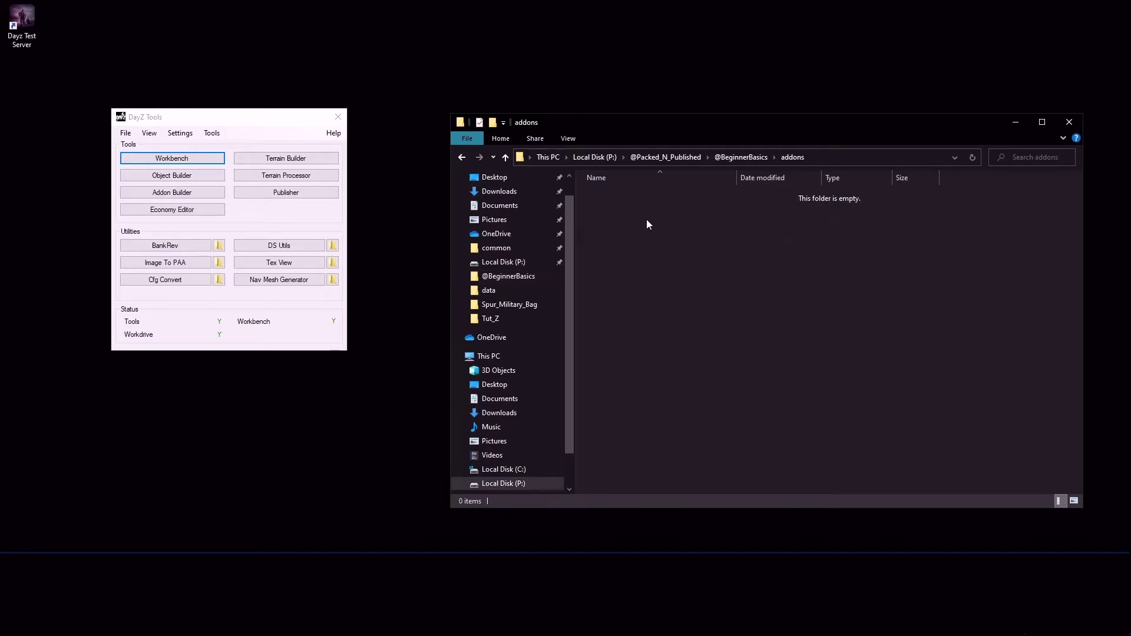
left_click(462, 157)
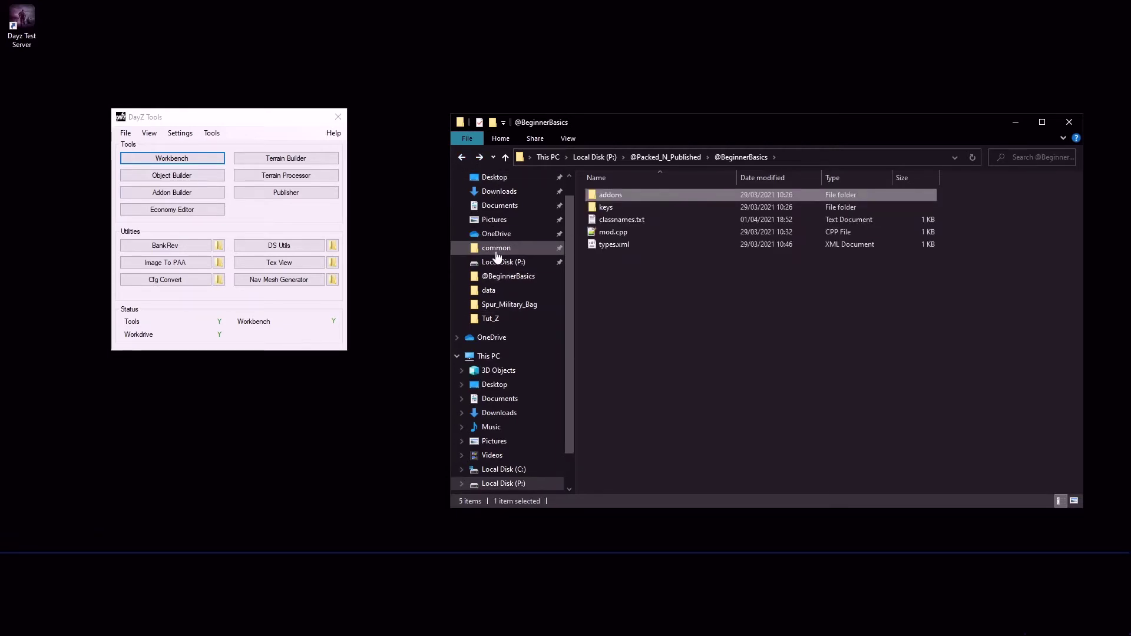
left_click(496, 252)
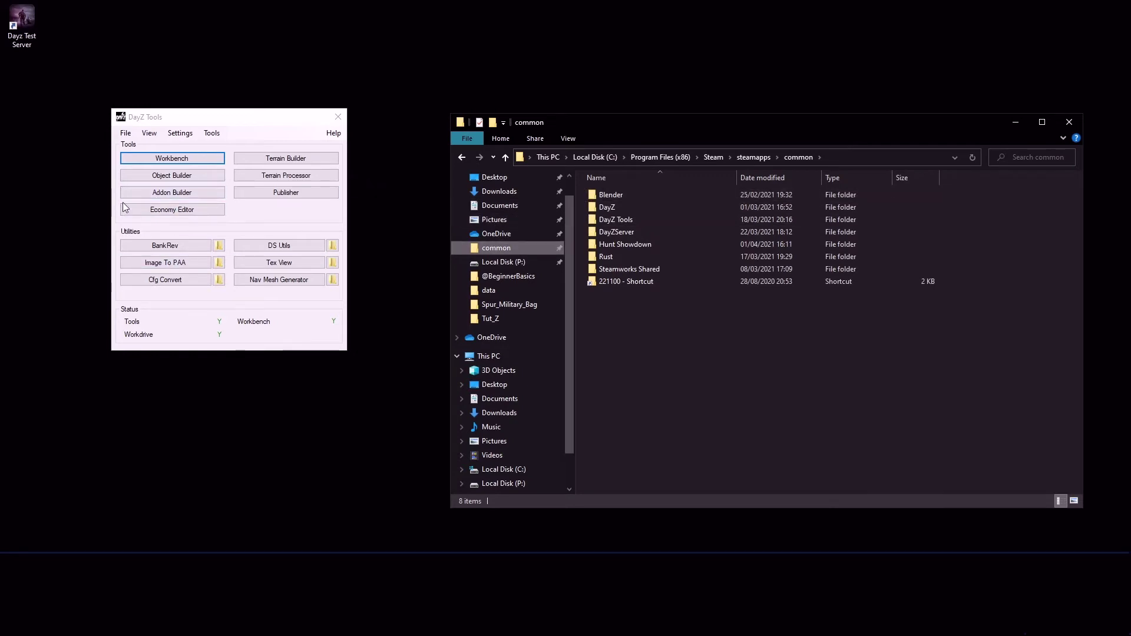
left_click(152, 195)
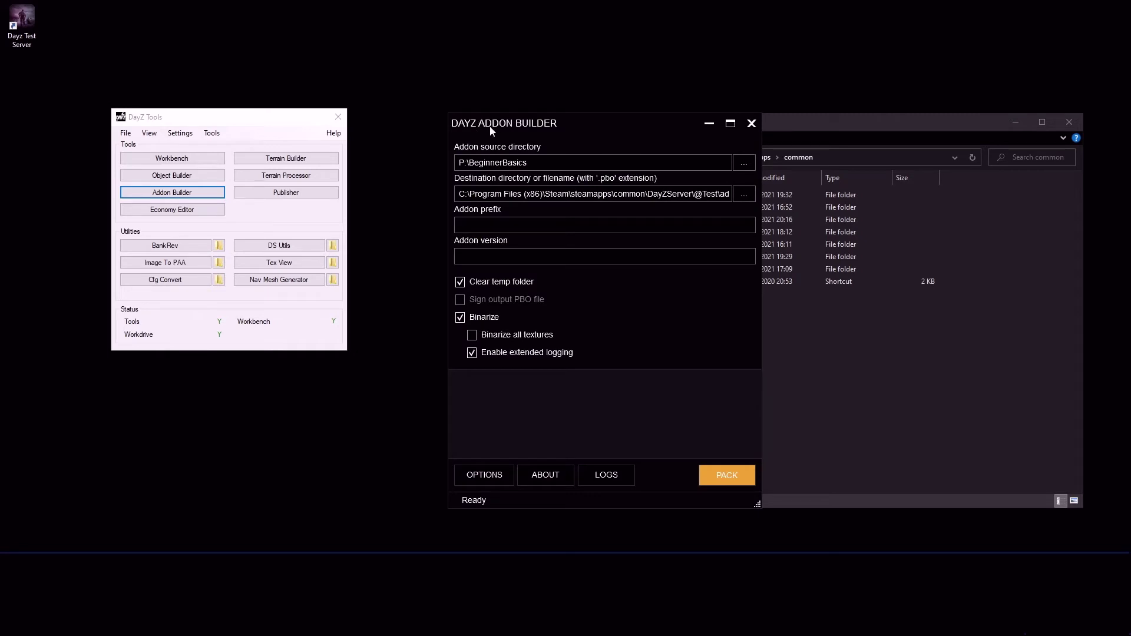
double_click(501, 163)
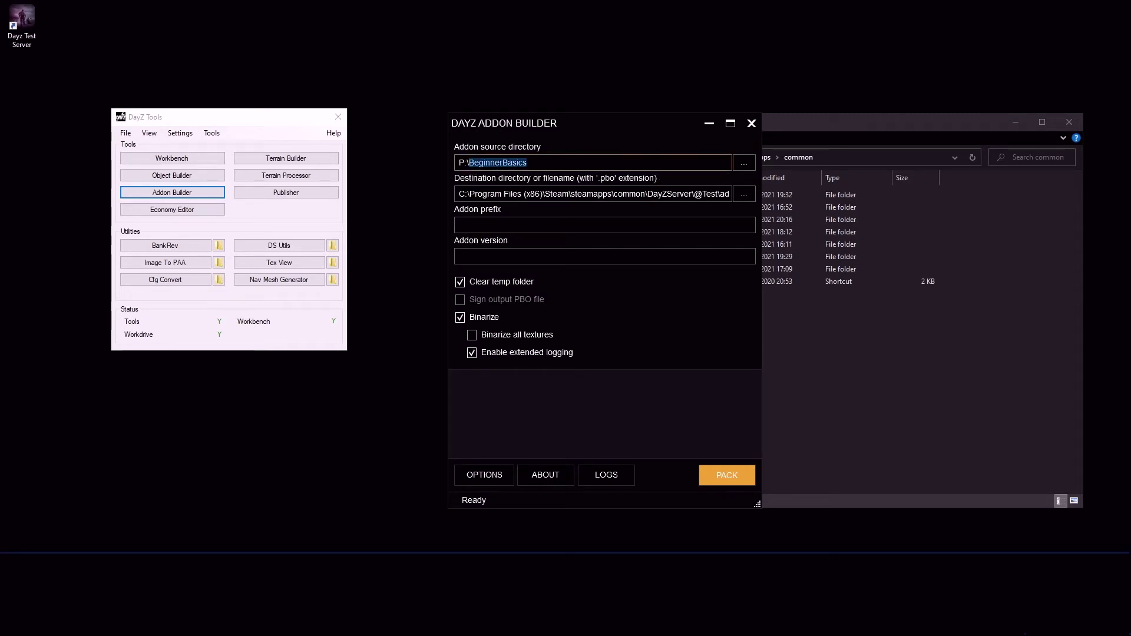
left_click(728, 477)
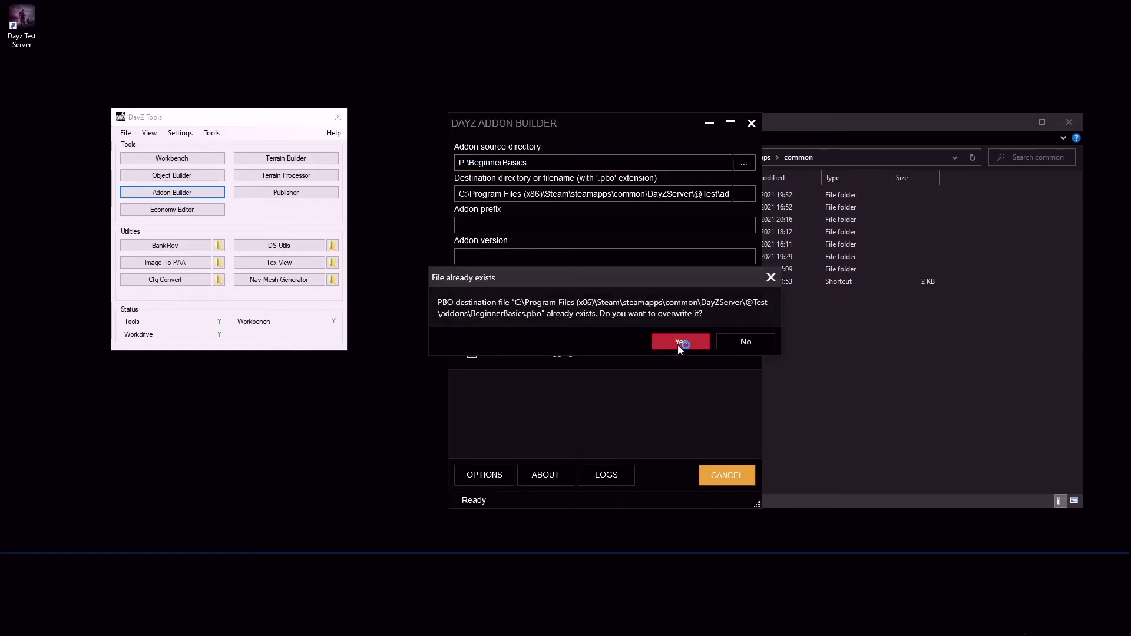
left_click(680, 343)
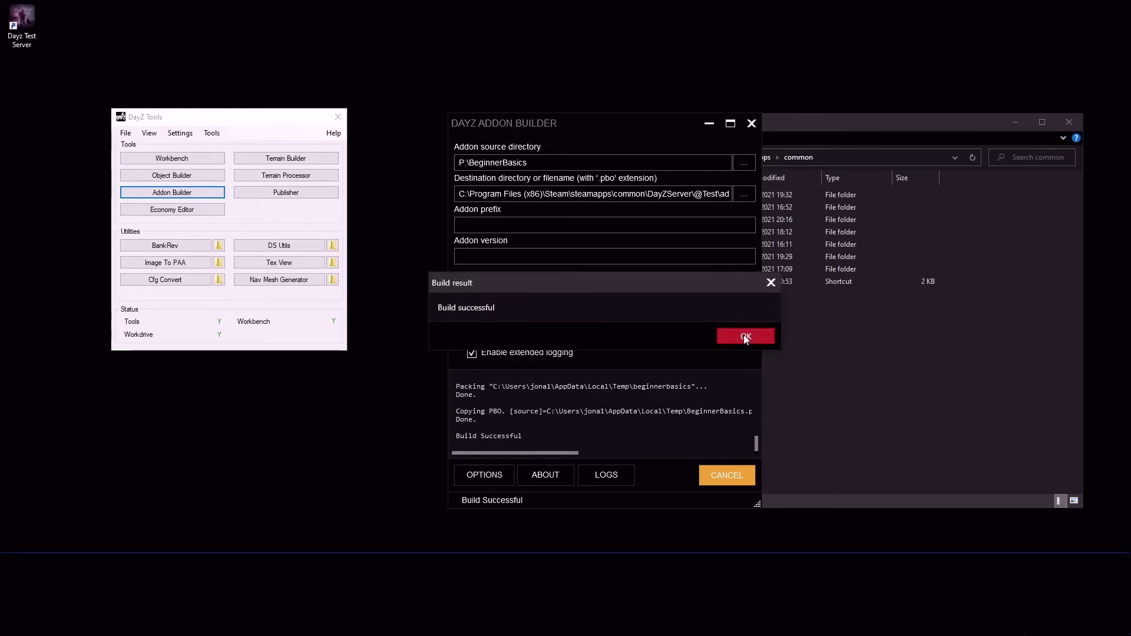
left_click(746, 336)
left_click(822, 133)
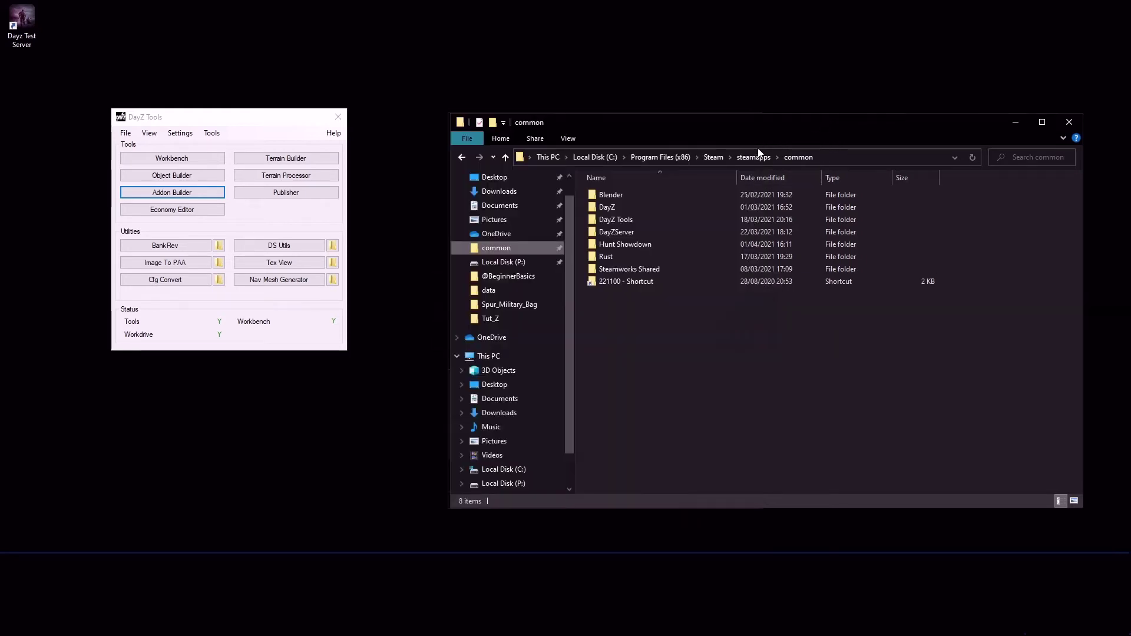
double_click(607, 233)
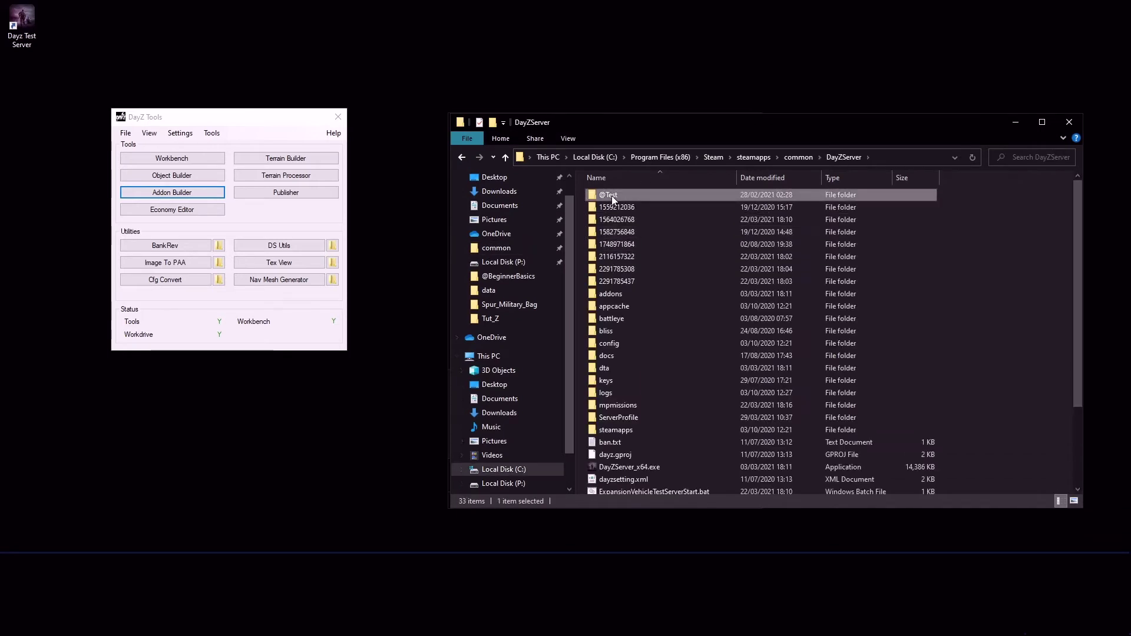
double_click(611, 195)
double_click(612, 196)
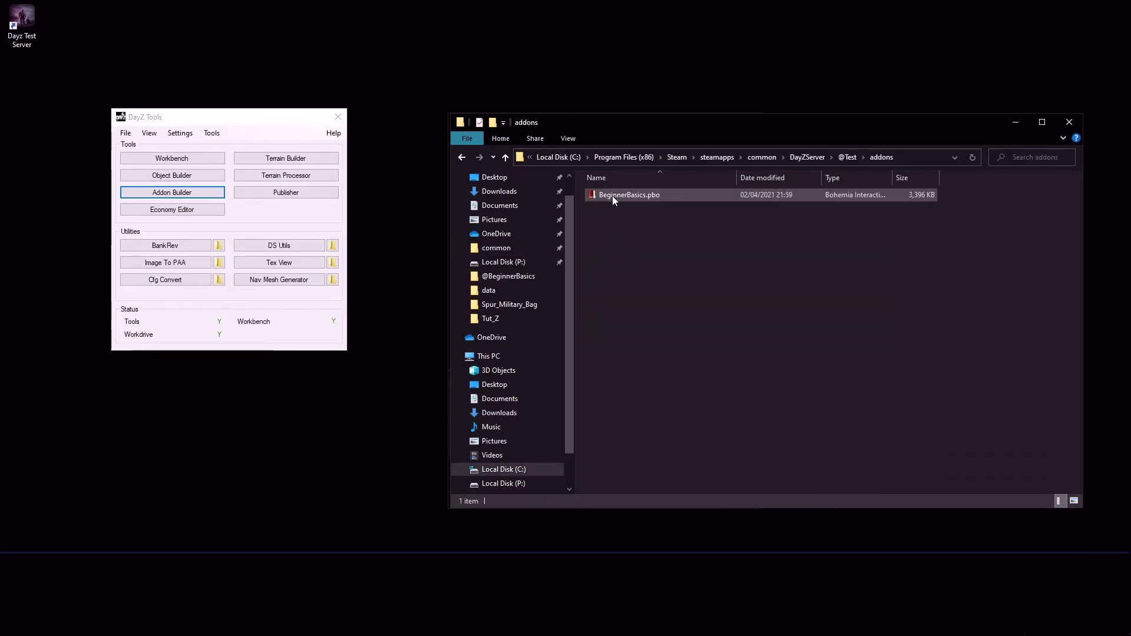
right_click(614, 196)
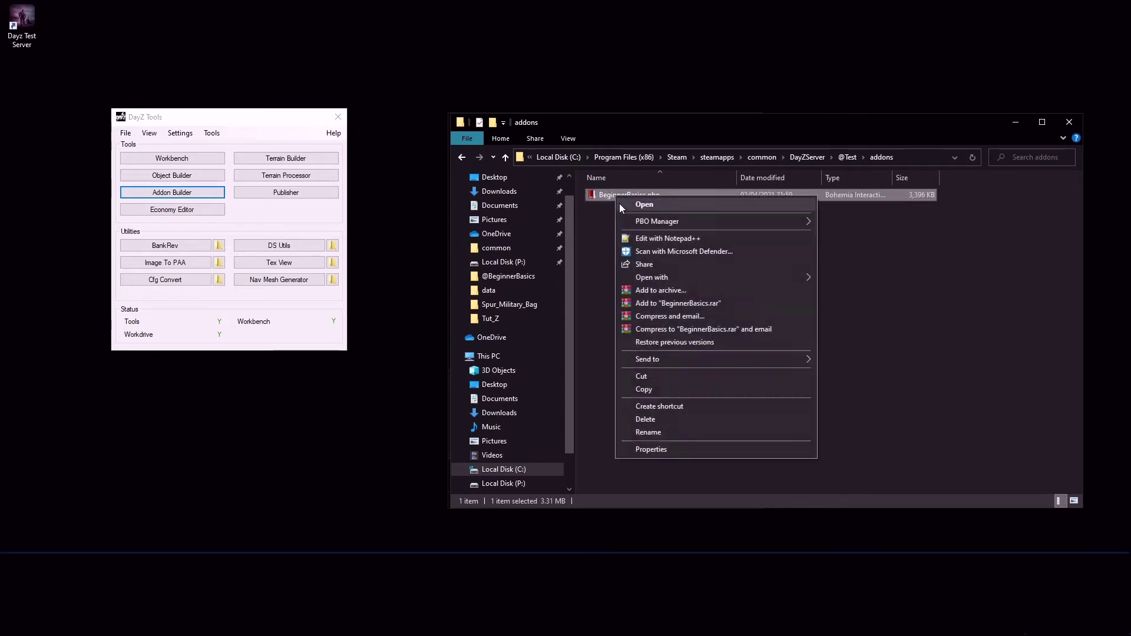
left_click(642, 390)
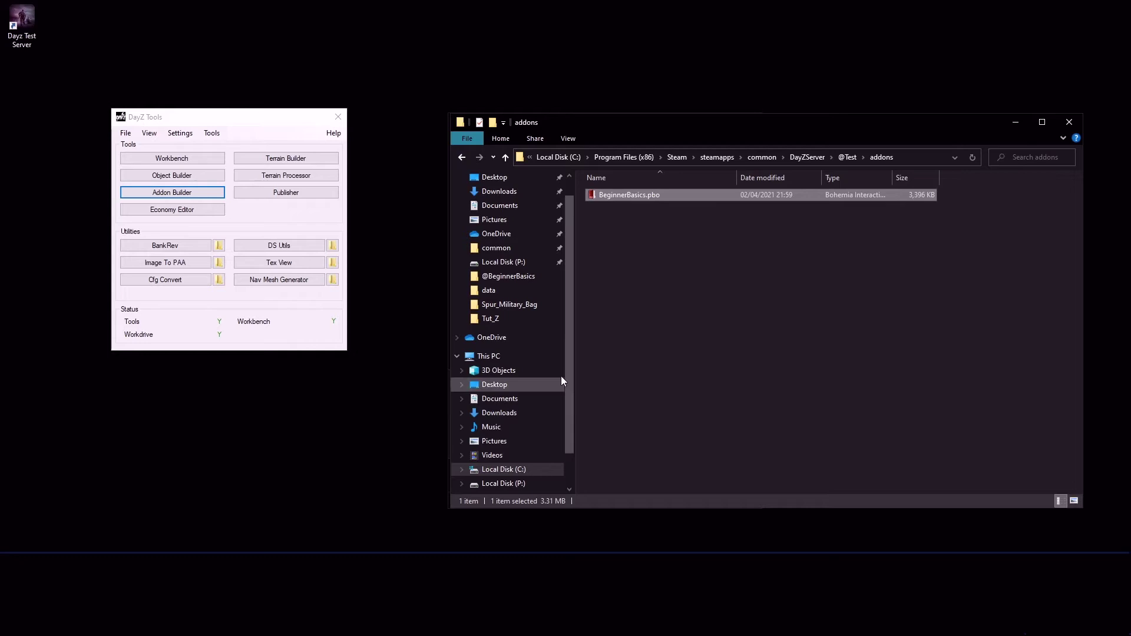
left_click(509, 277)
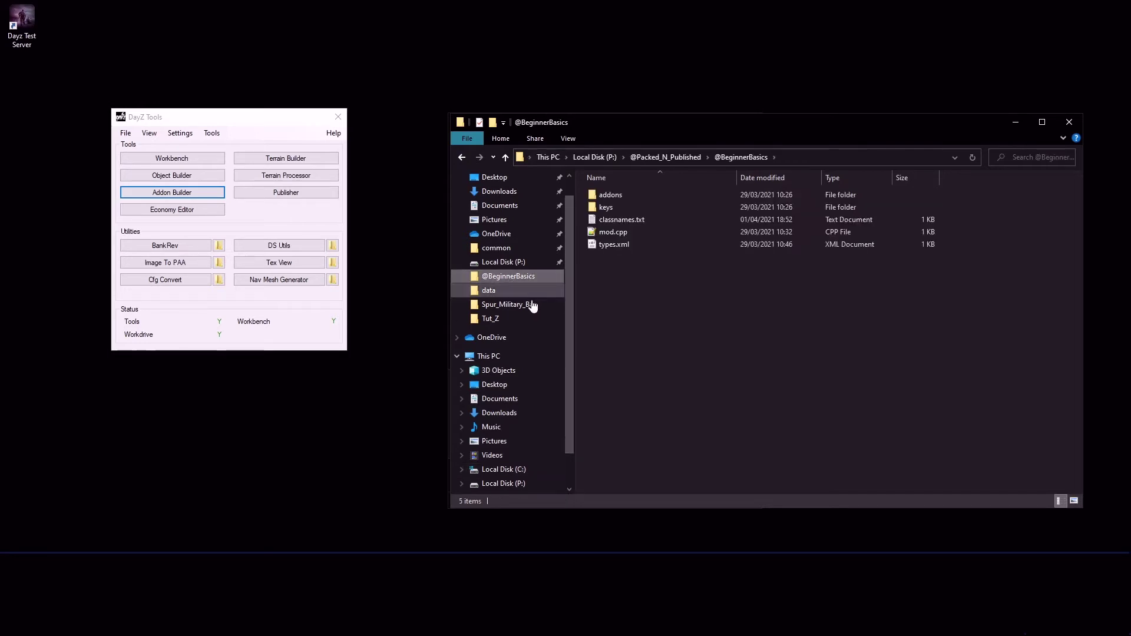
double_click(613, 195)
right_click(625, 240)
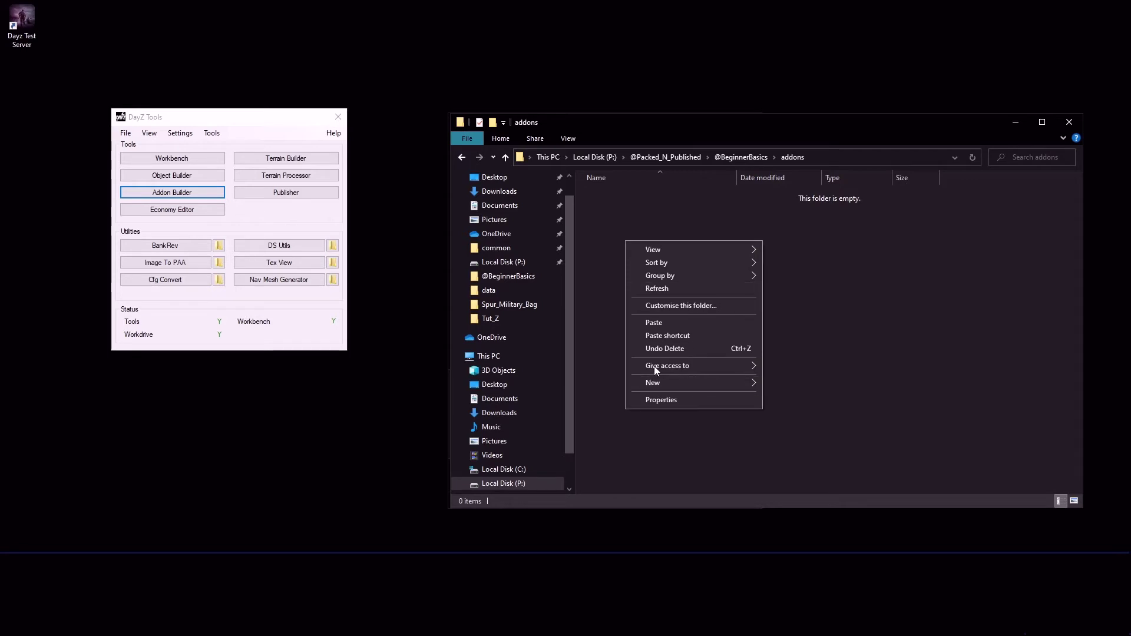
mouse_move(737, 385)
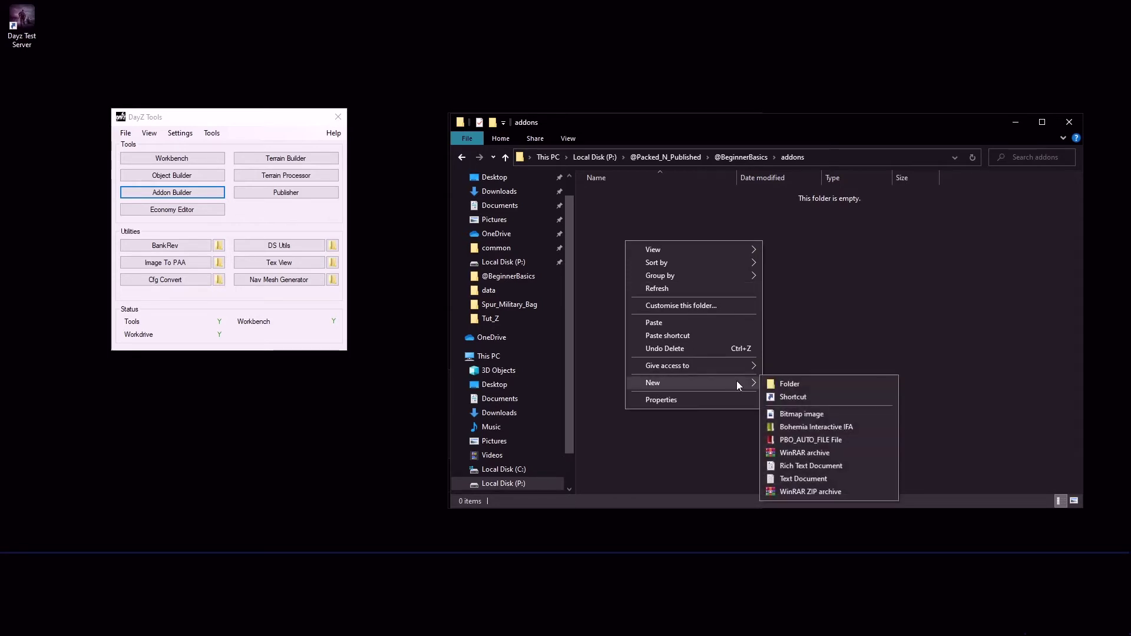
left_click(670, 324)
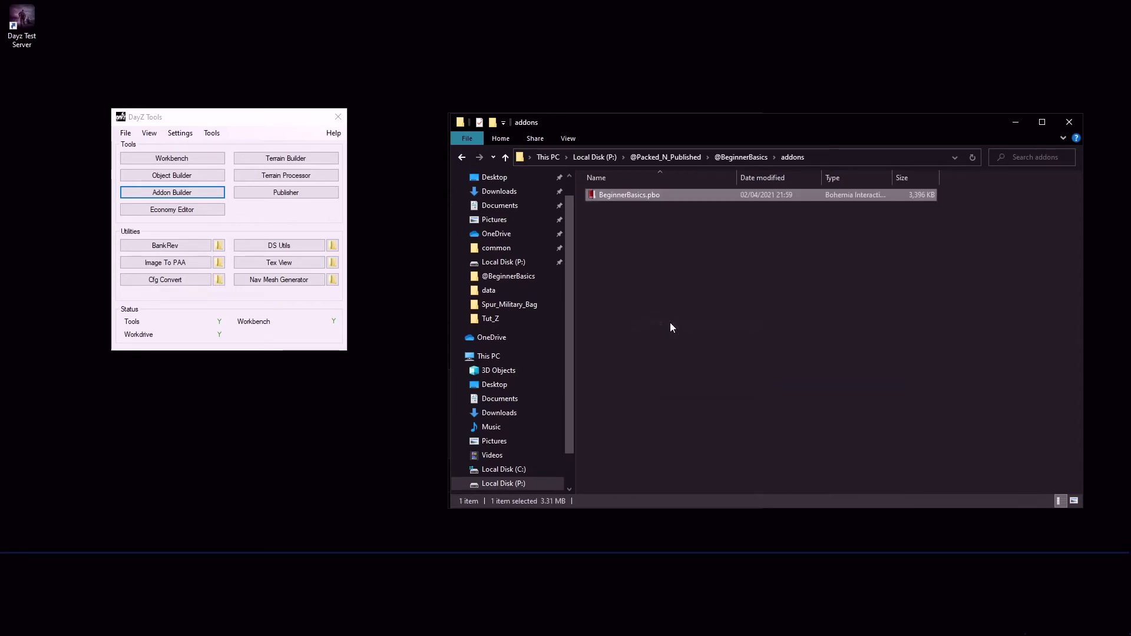
left_click(462, 158)
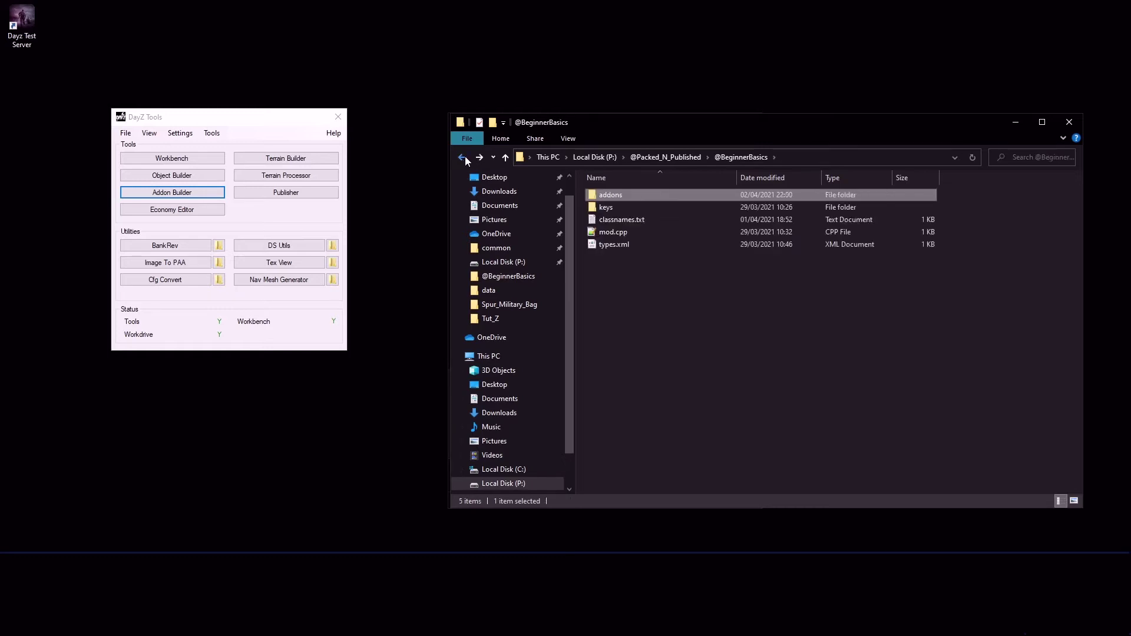
double_click(607, 209)
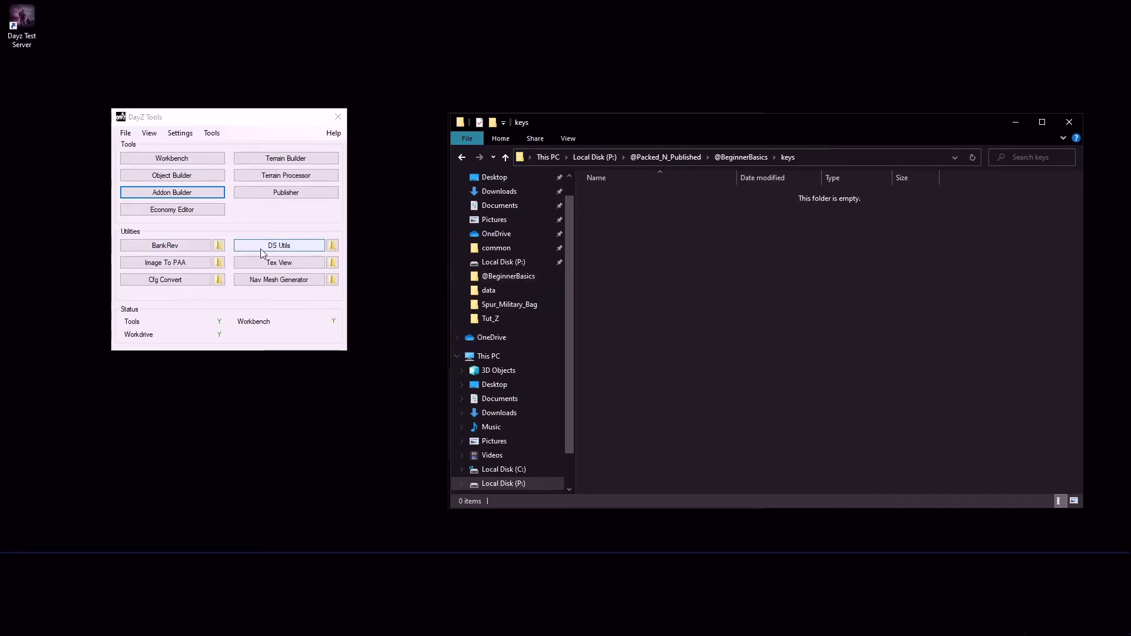
left_click(281, 246)
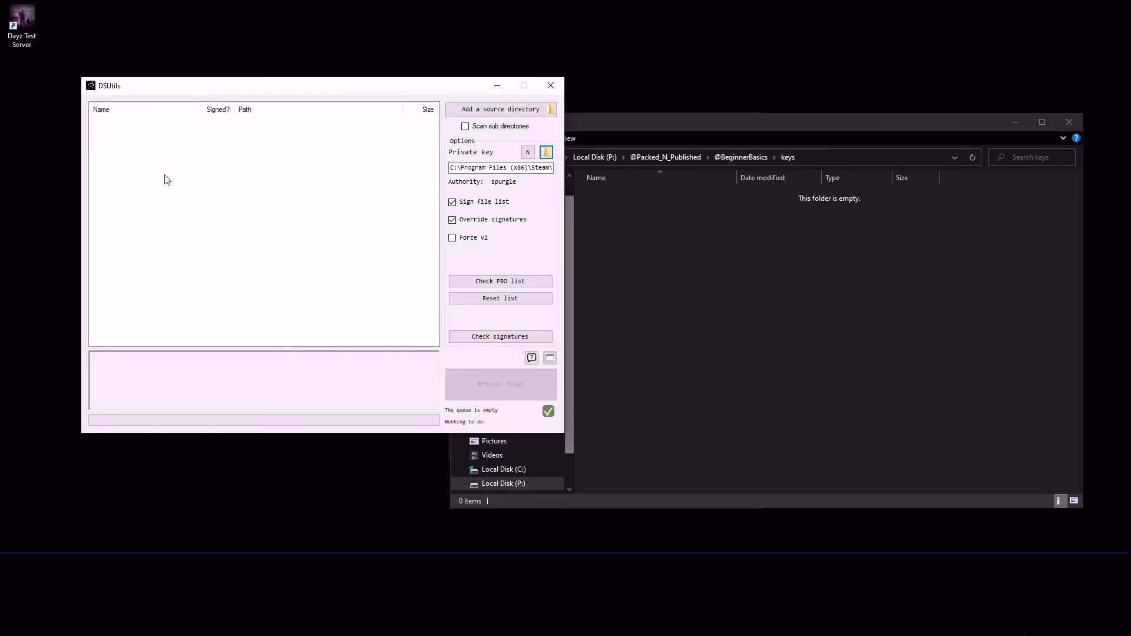
Step: Generate a new DSUtils key pair under the creator's authority name and use it as the private key
left_click_drag(229, 89, 533, 140)
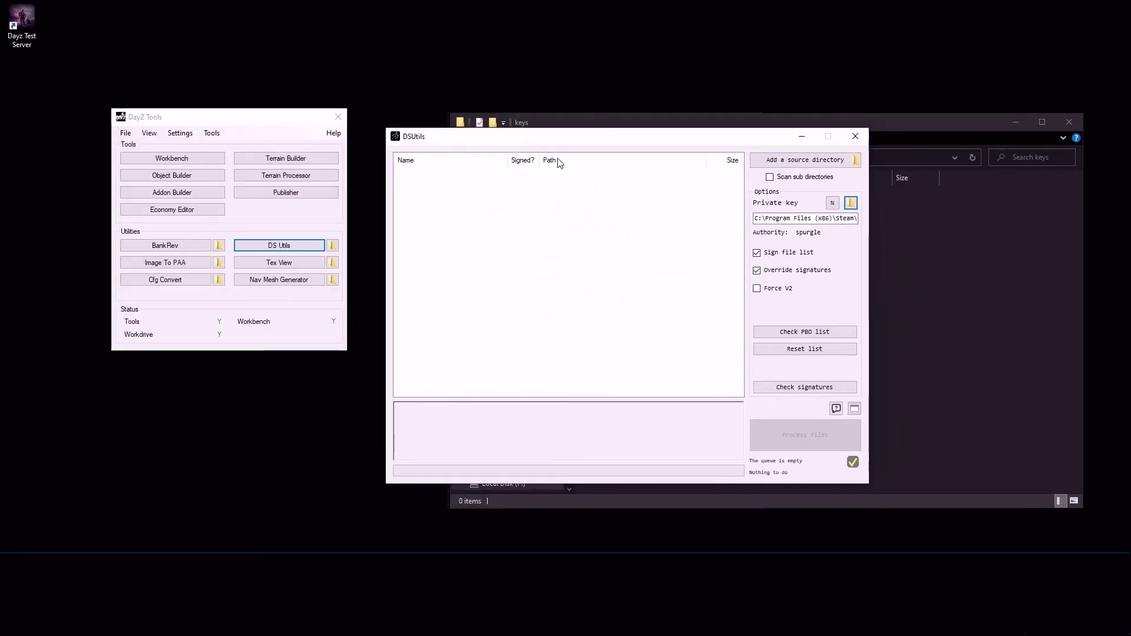
left_click(833, 203)
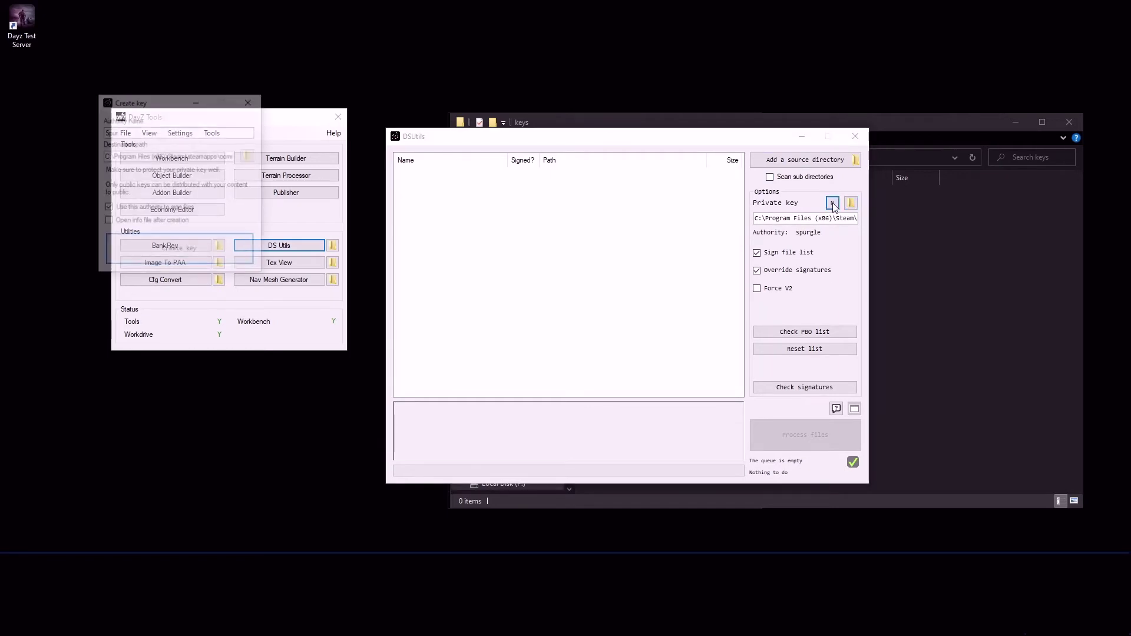
double_click(106, 132)
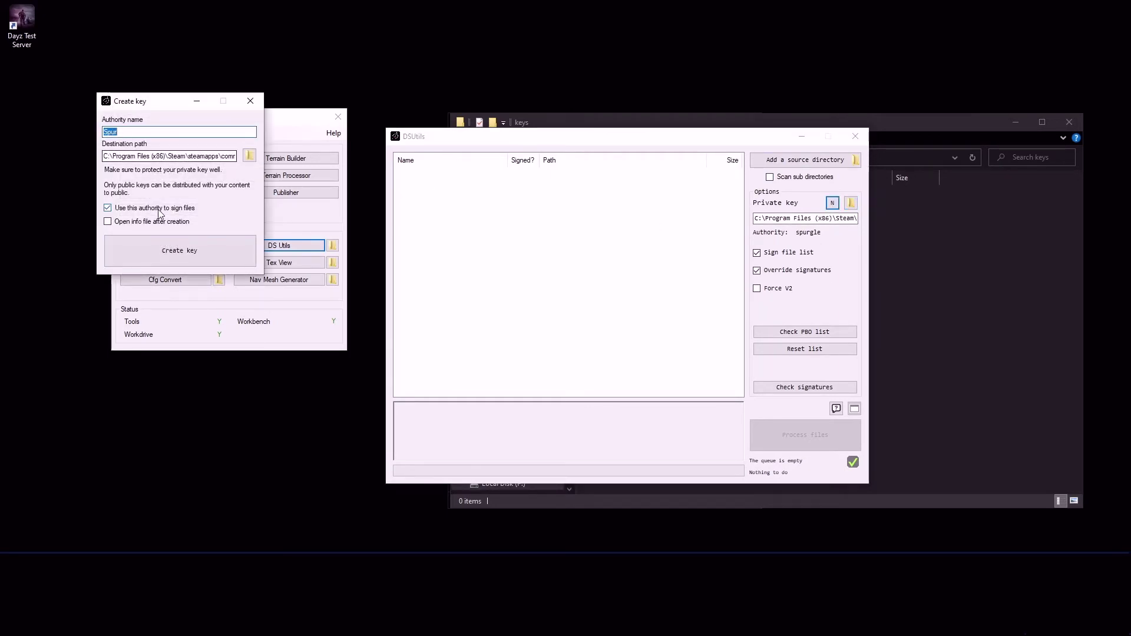
left_click(186, 261)
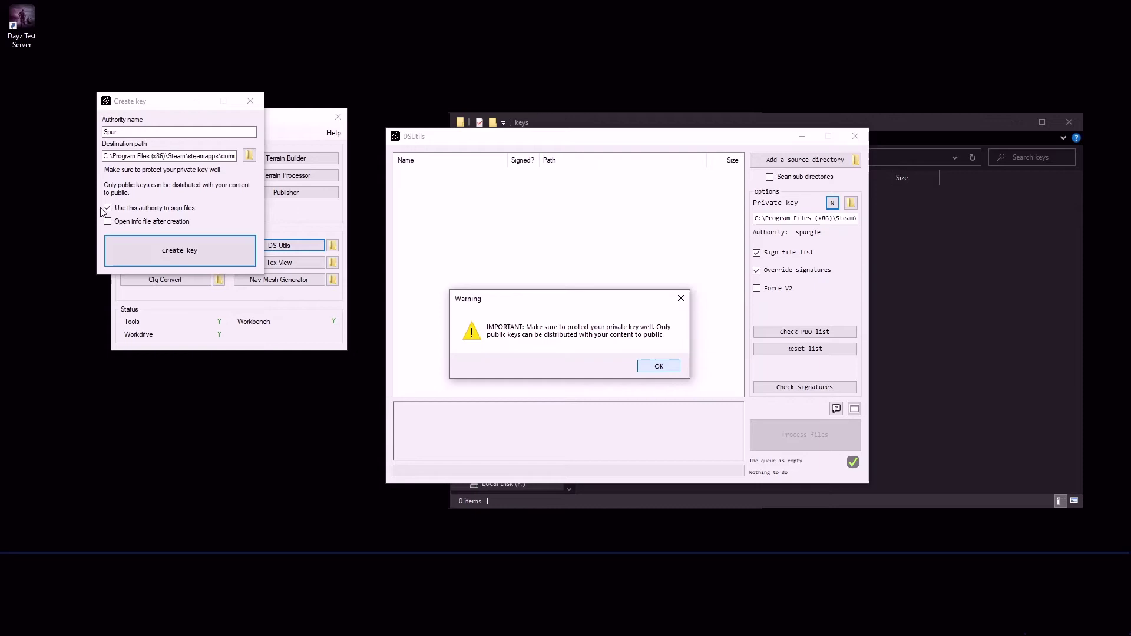
left_click(659, 367)
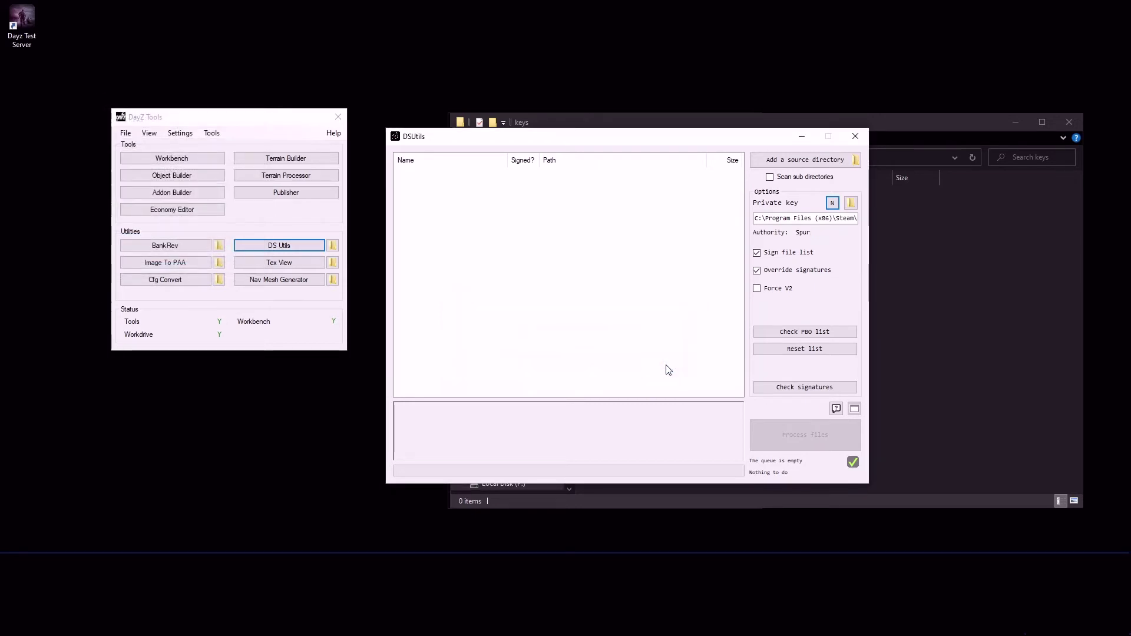
left_click_drag(756, 218, 909, 222)
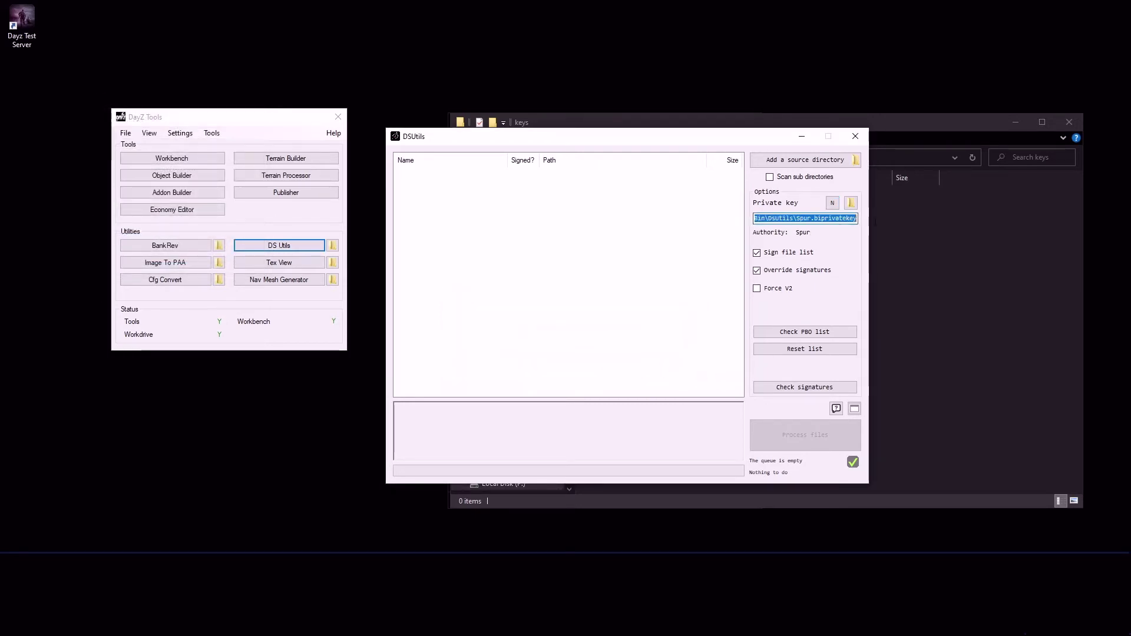
left_click(925, 134)
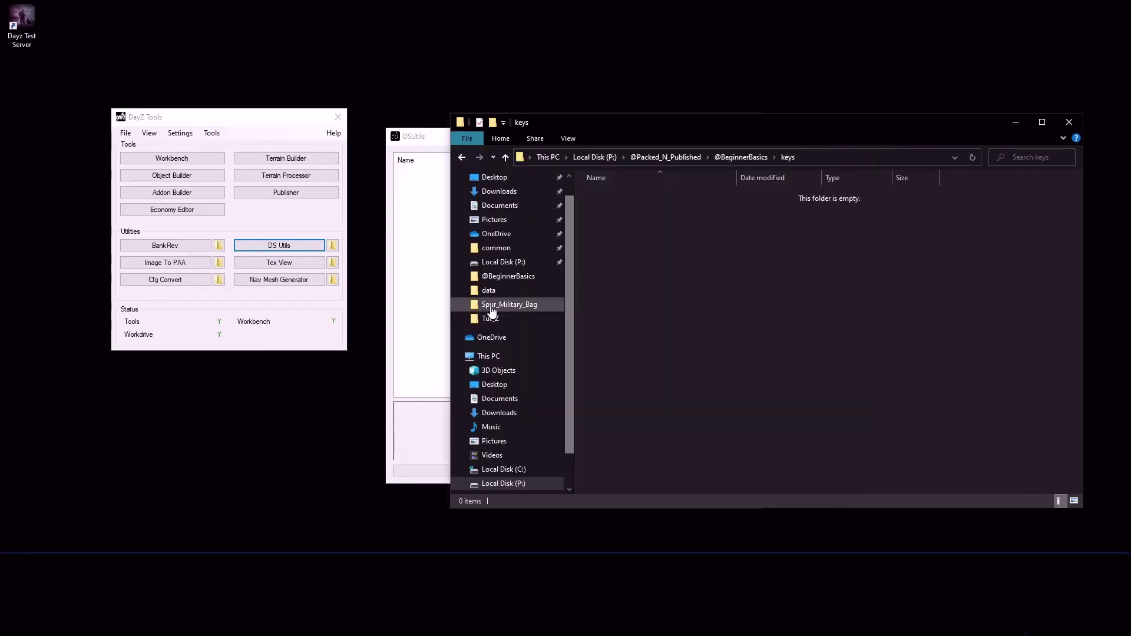
Step: Copy the Spur.bikey key from DayZ Tools\Bin\DsUtils
left_click(498, 249)
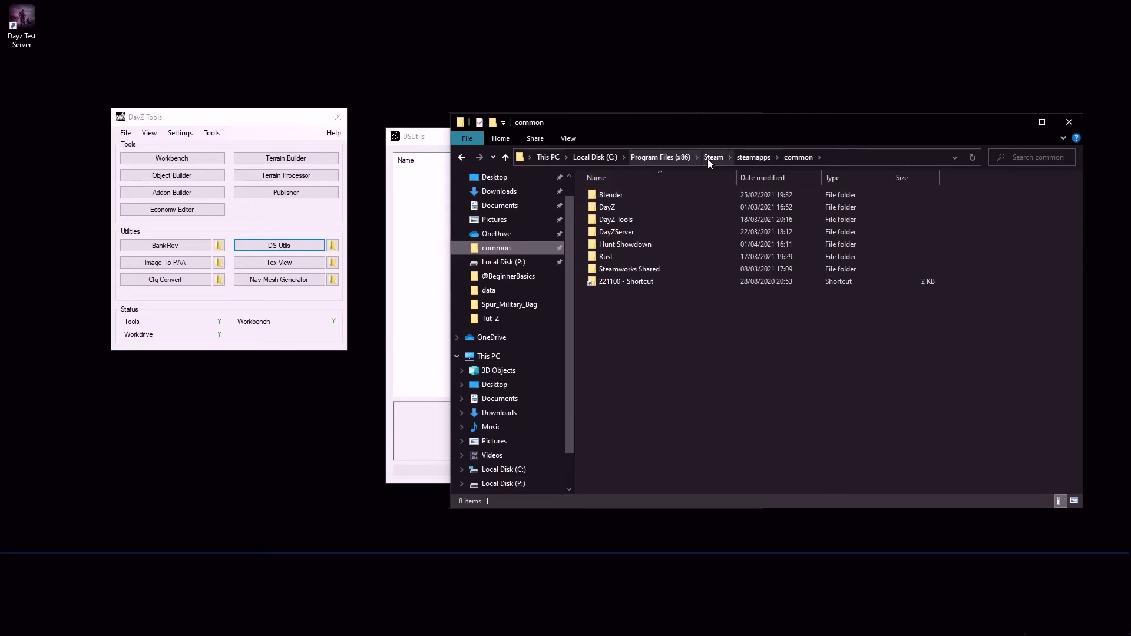
double_click(613, 219)
double_click(603, 208)
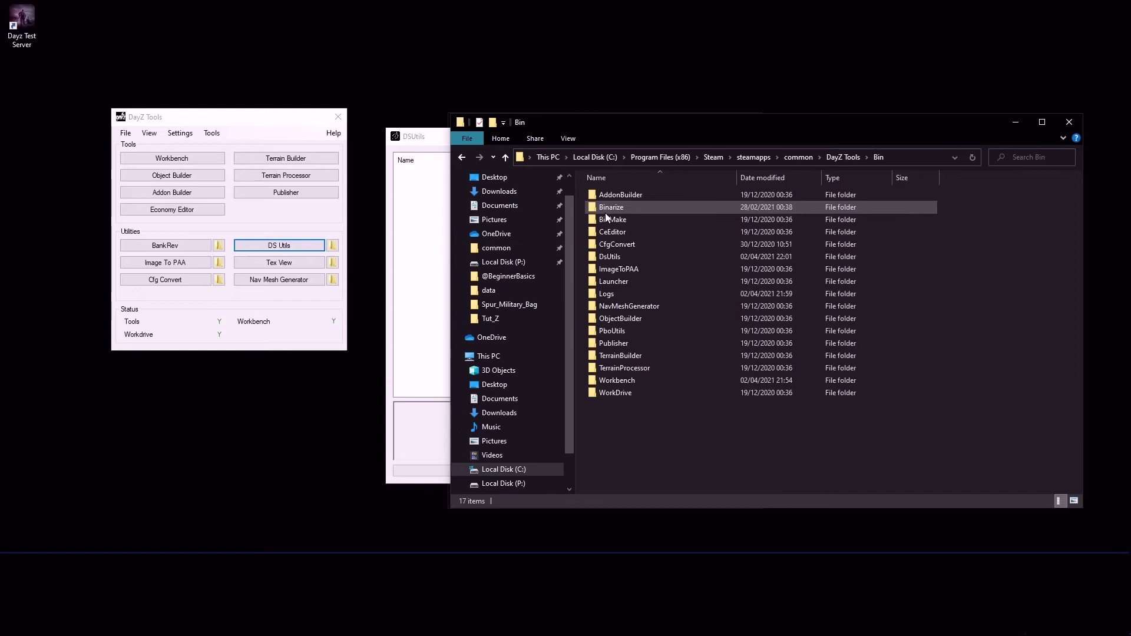
double_click(607, 256)
mouse_move(630, 356)
left_mouse_down()
mouse_move(610, 259)
mouse_move(650, 368)
mouse_move(631, 345)
left_mouse_up()
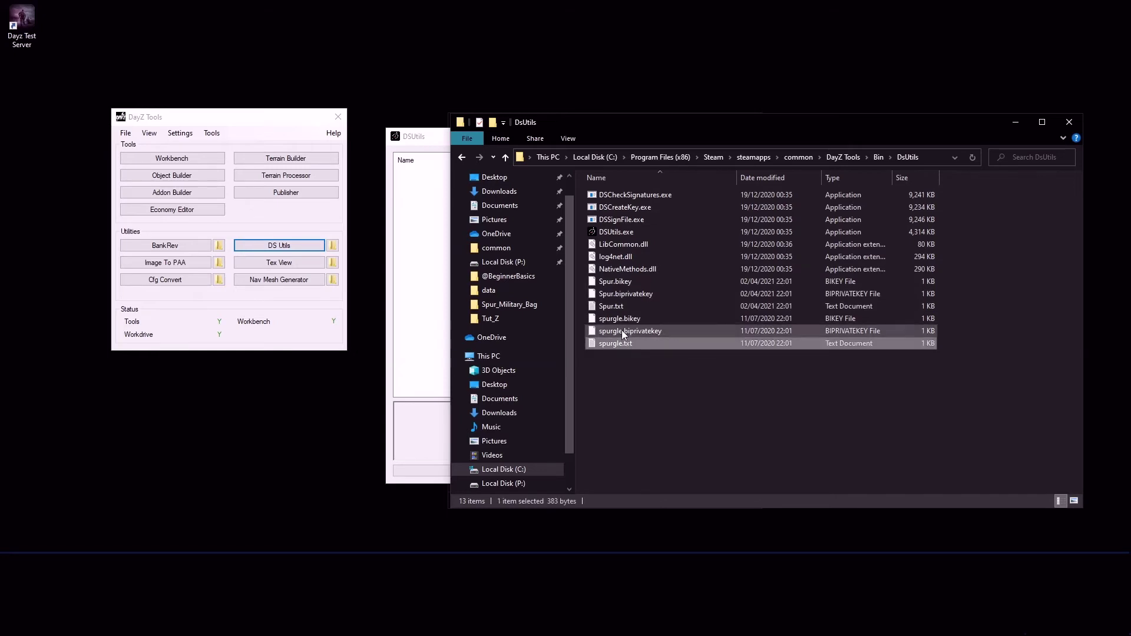
left_click(608, 306)
left_click(616, 284)
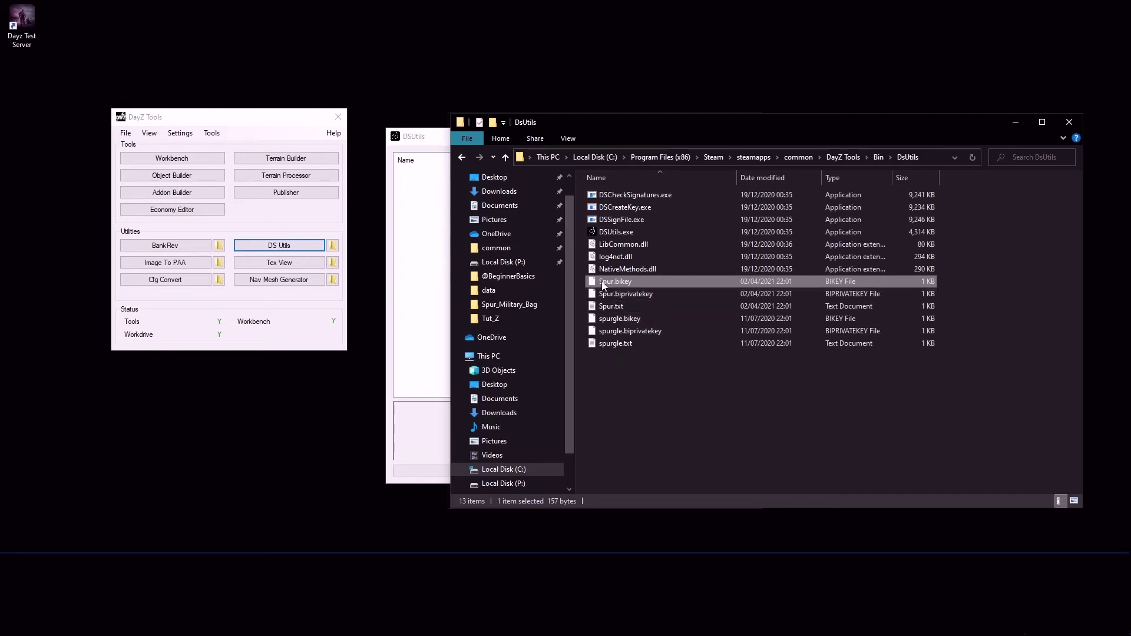
right_click(609, 280)
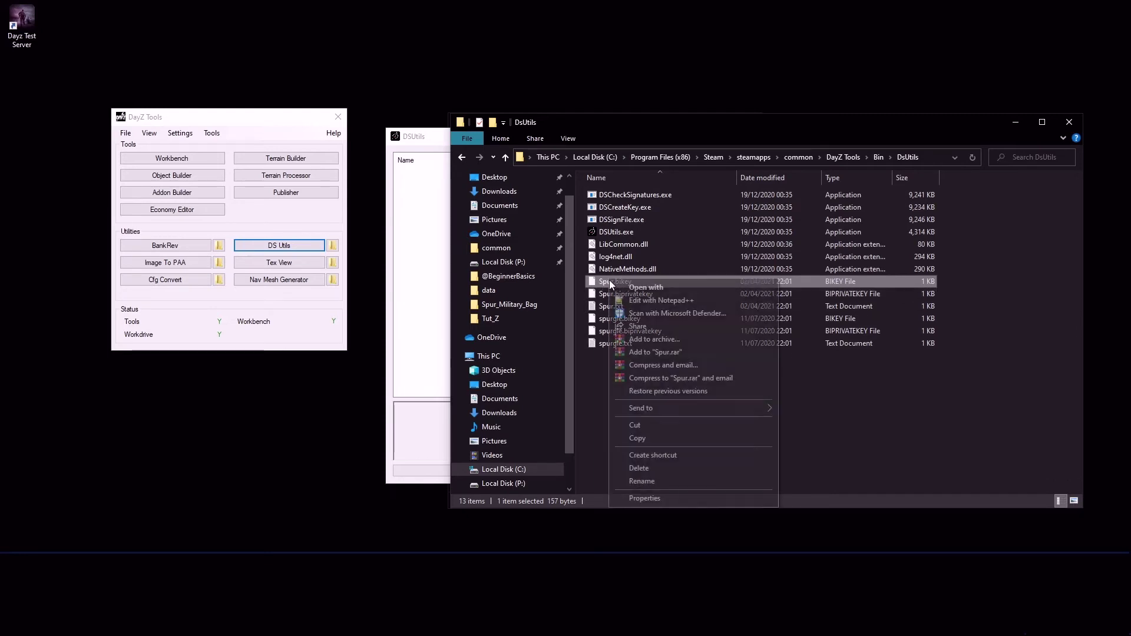
left_click(645, 439)
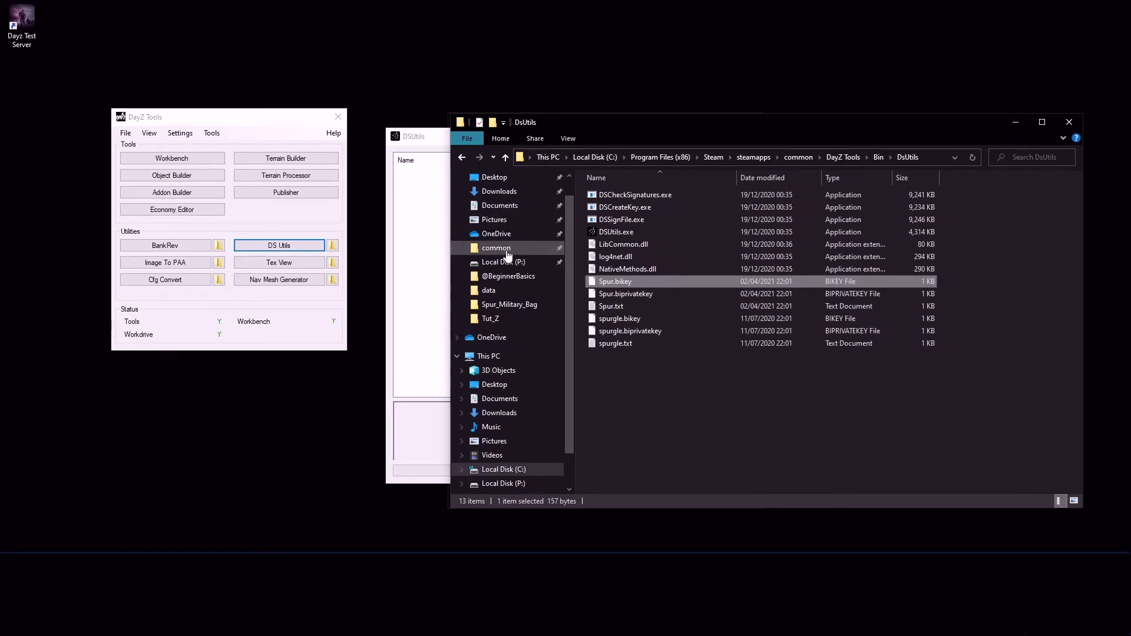
left_click(499, 277)
double_click(604, 207)
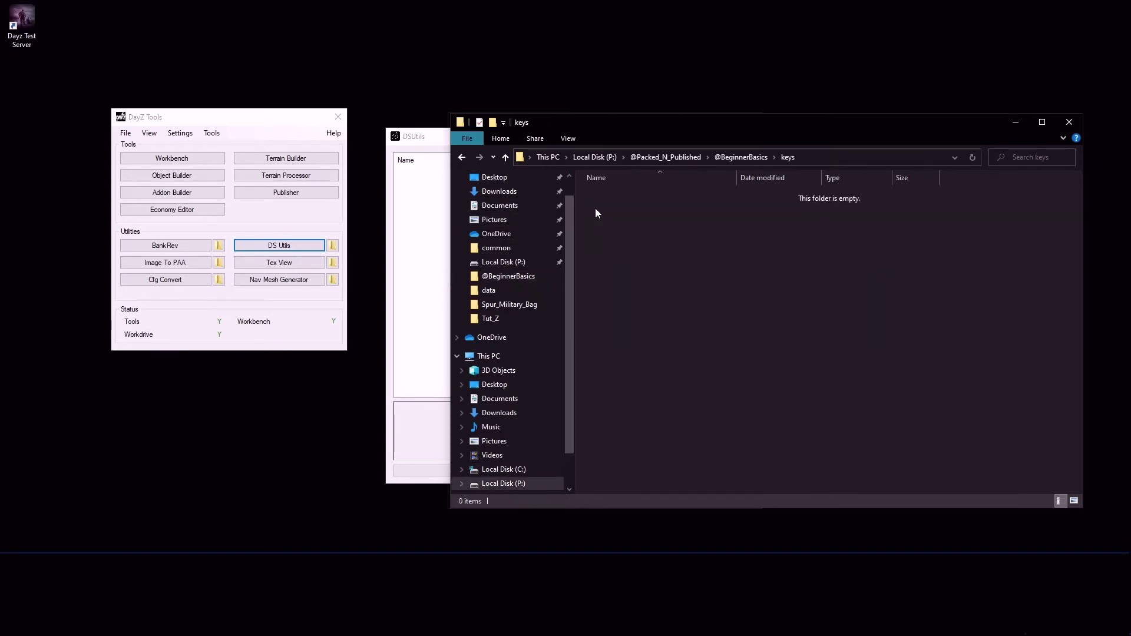
right_click(637, 260)
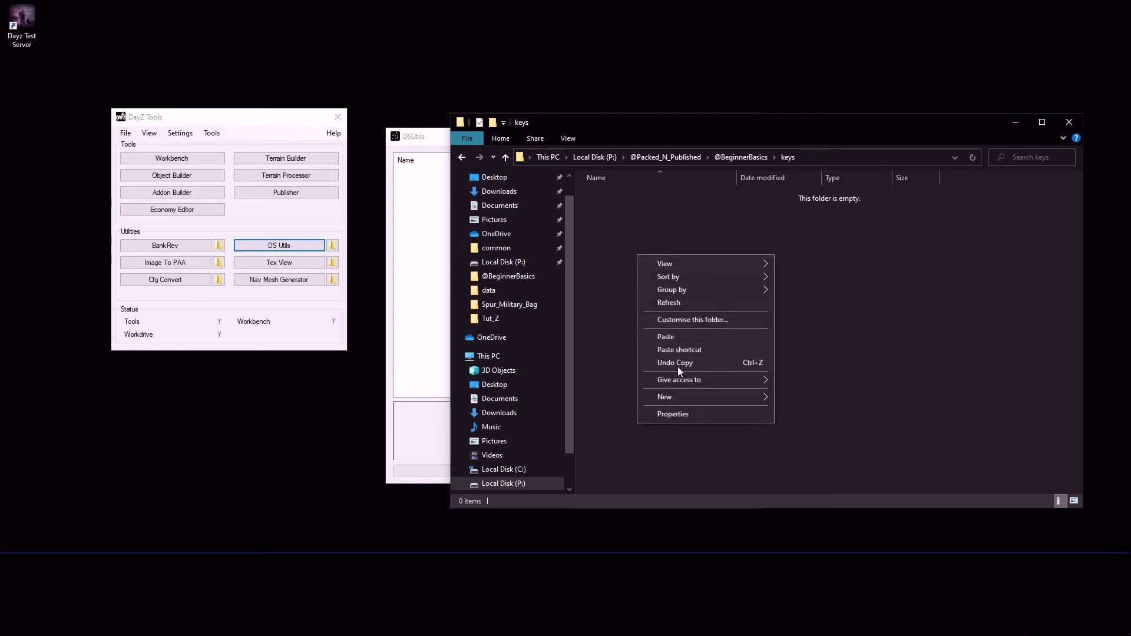
left_click(673, 337)
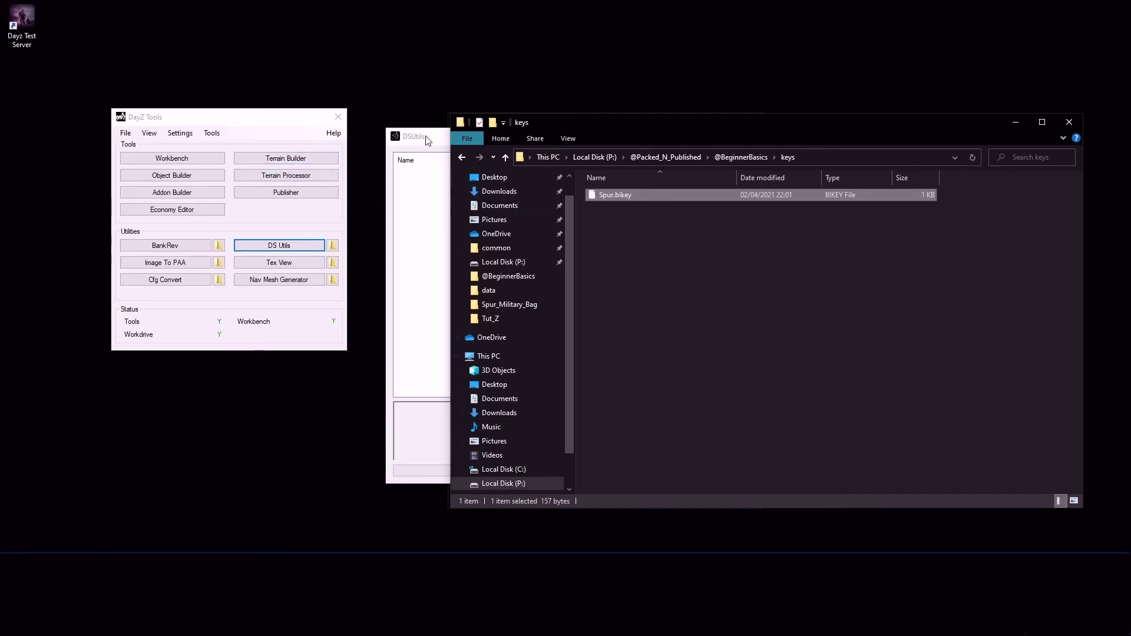
left_click(439, 144)
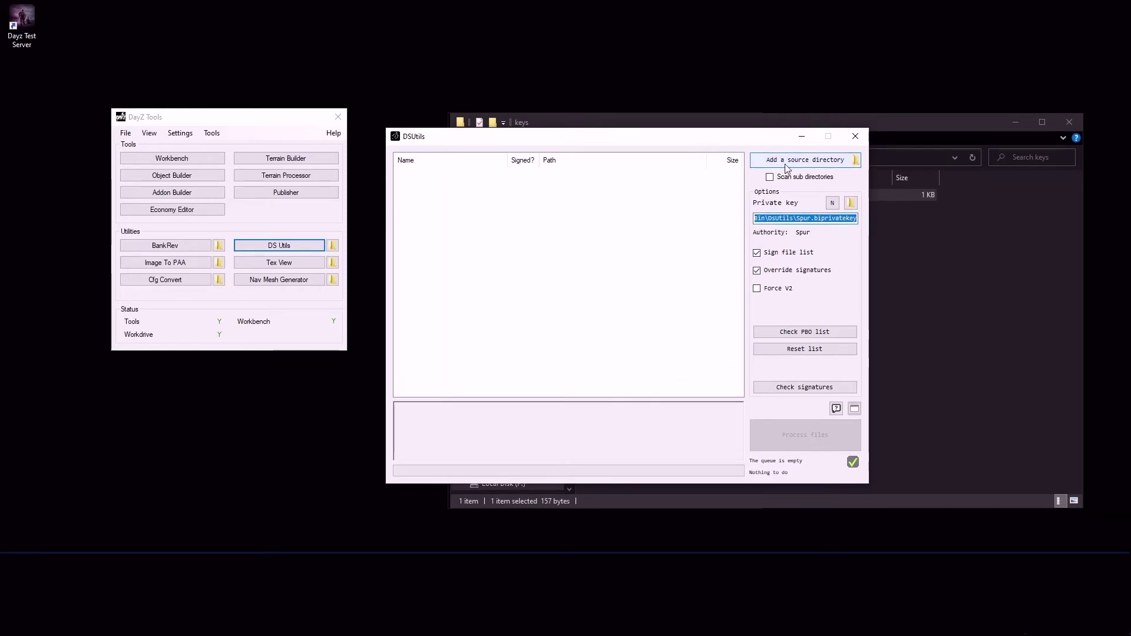
left_click(857, 161)
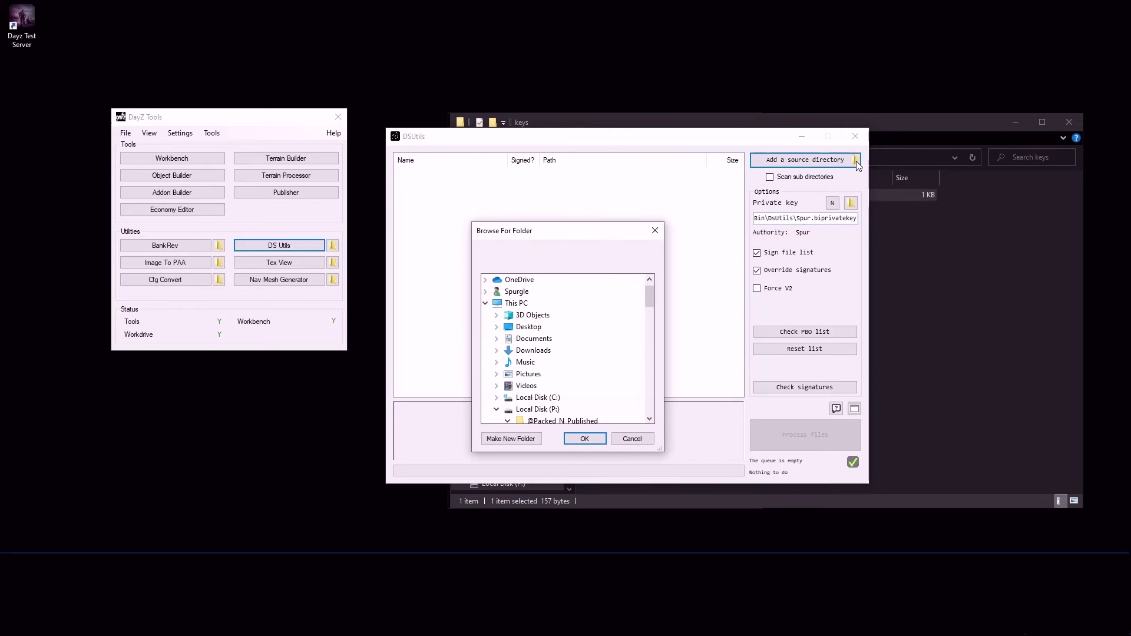
scroll(557, 374, "down", 2)
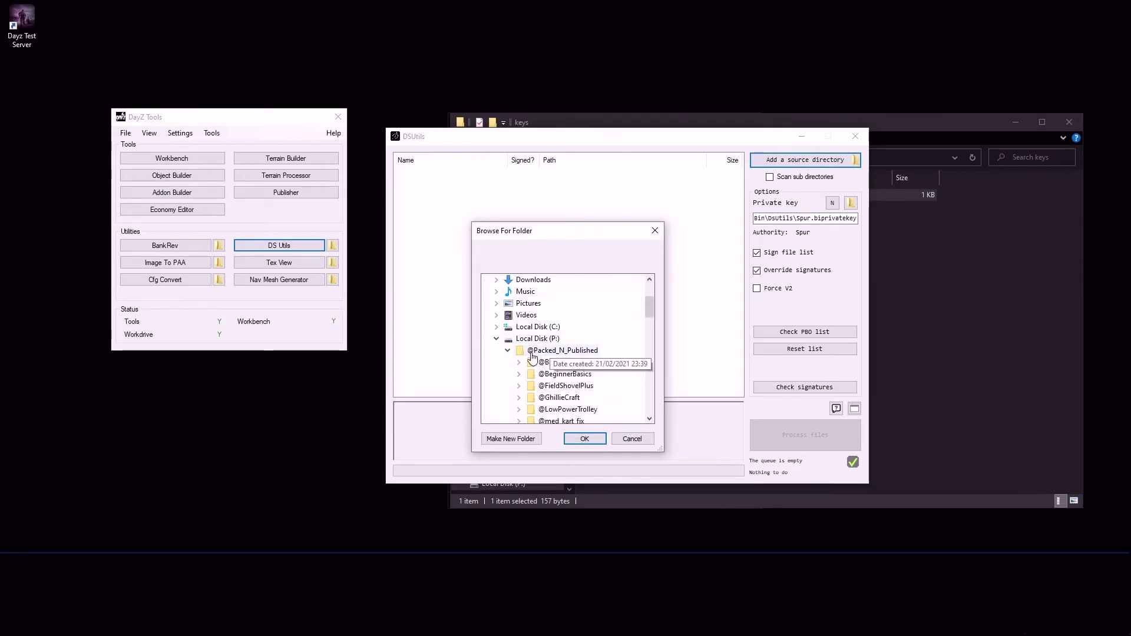
scroll(557, 362, "down", 1)
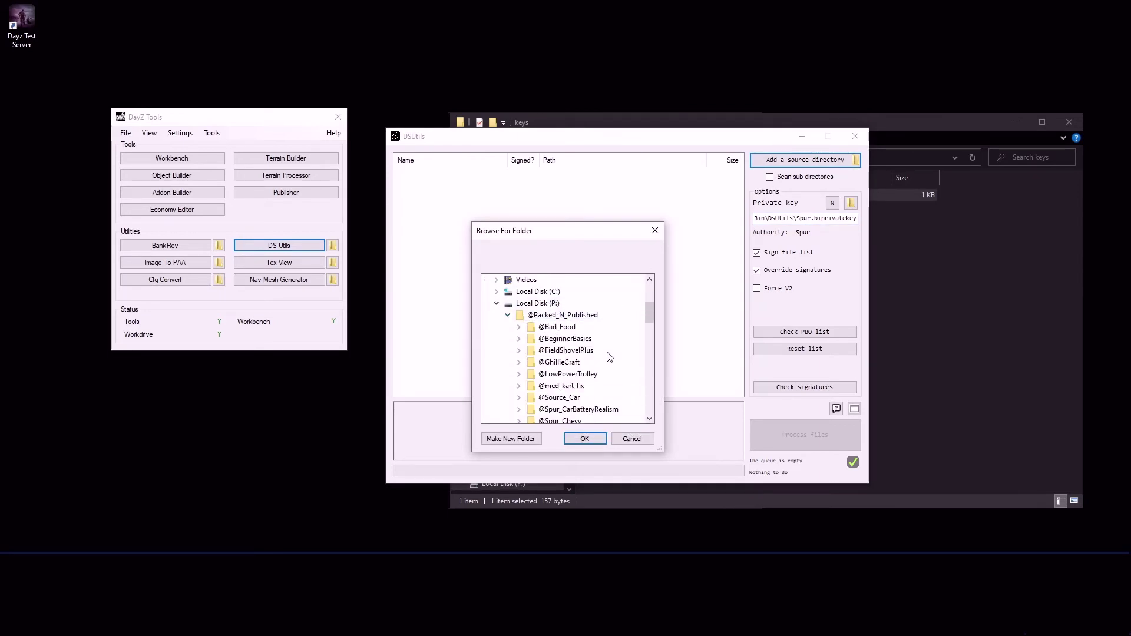
double_click(554, 339)
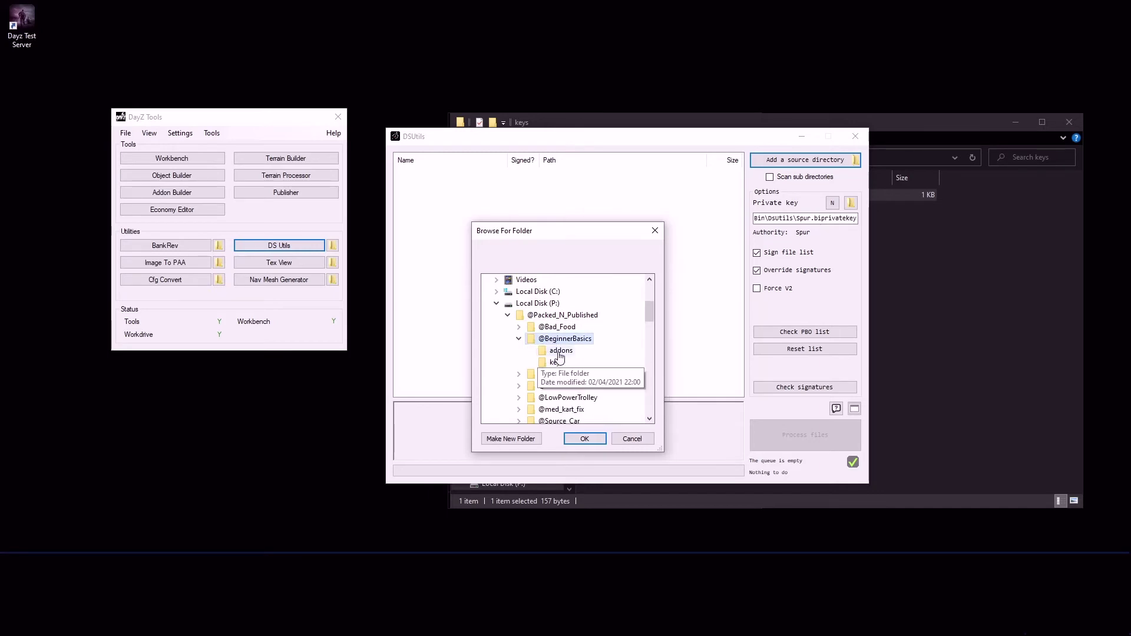
left_click(559, 352)
left_click(585, 439)
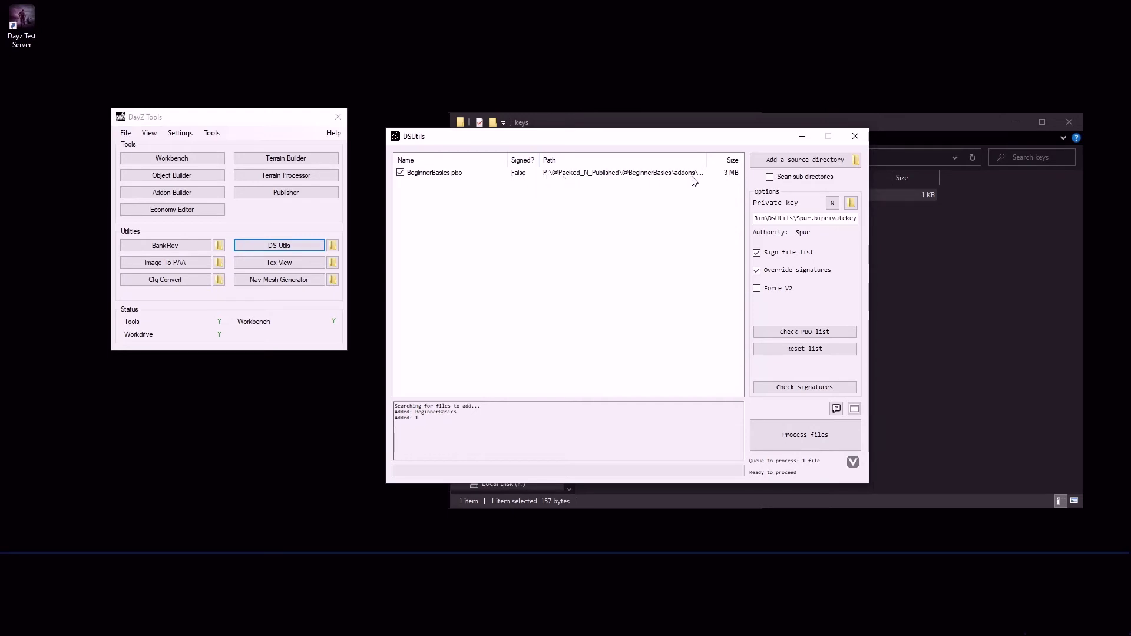
Step: Sign the queued PBO with the Spur key and confirm the log's success message
left_click(788, 442)
left_click(609, 368)
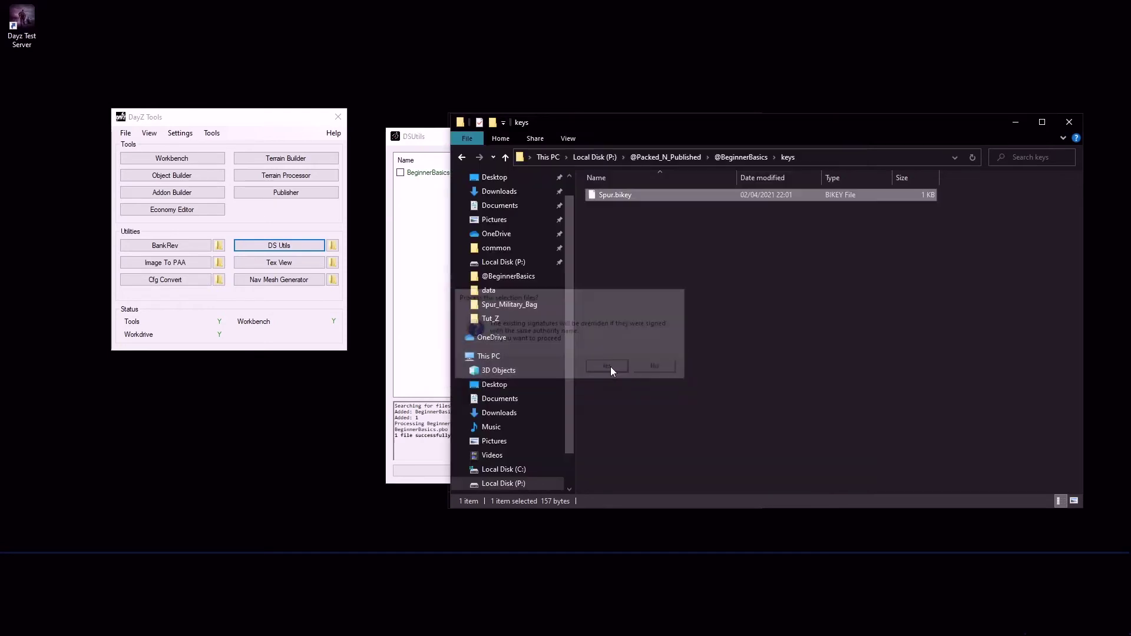
left_click(438, 139)
left_click_drag(398, 434, 475, 436)
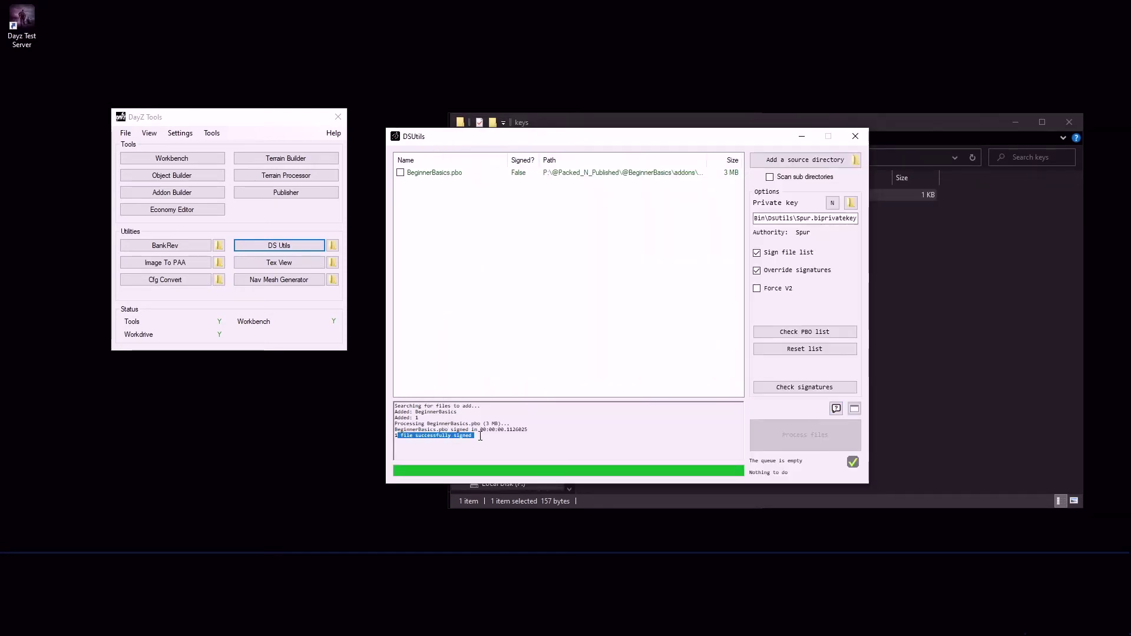
left_click(922, 317)
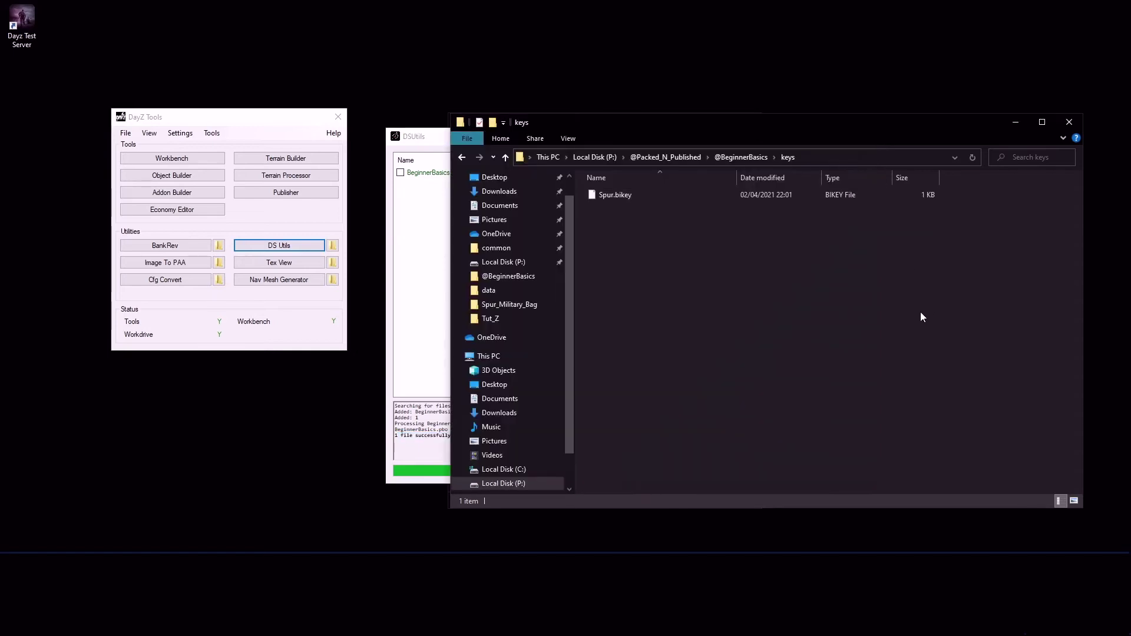
left_click(741, 157)
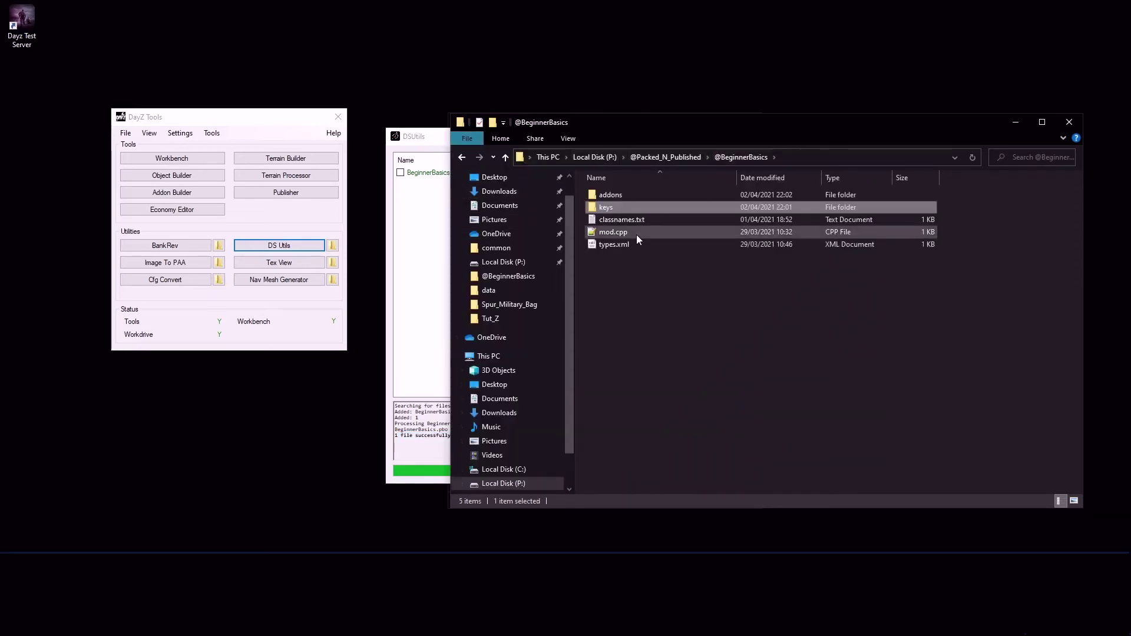
double_click(606, 195)
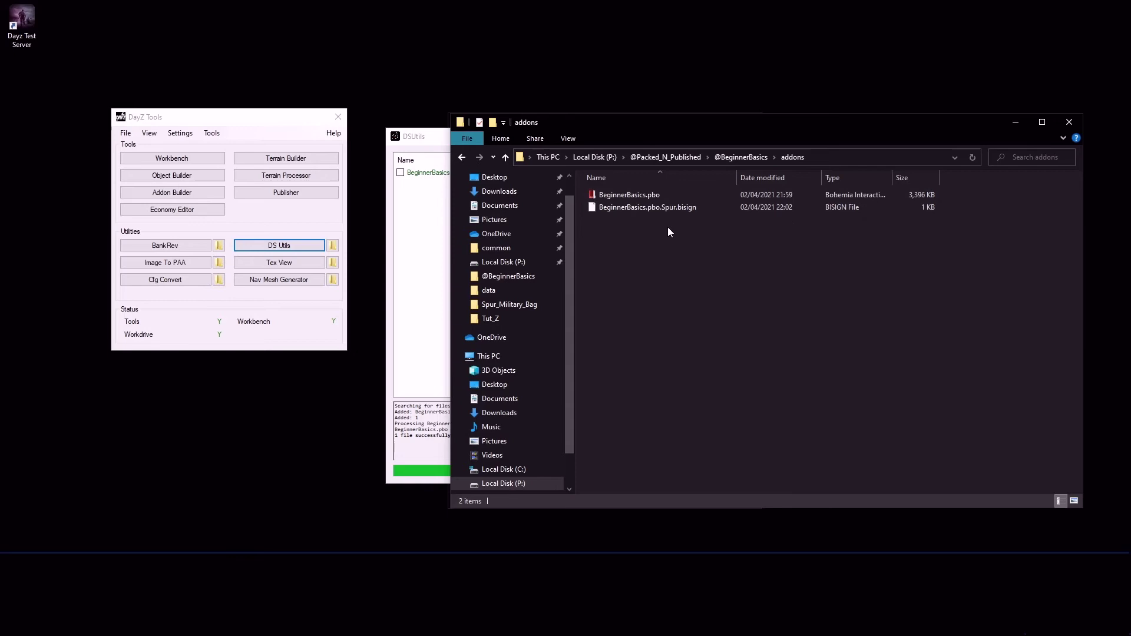
left_click(584, 206)
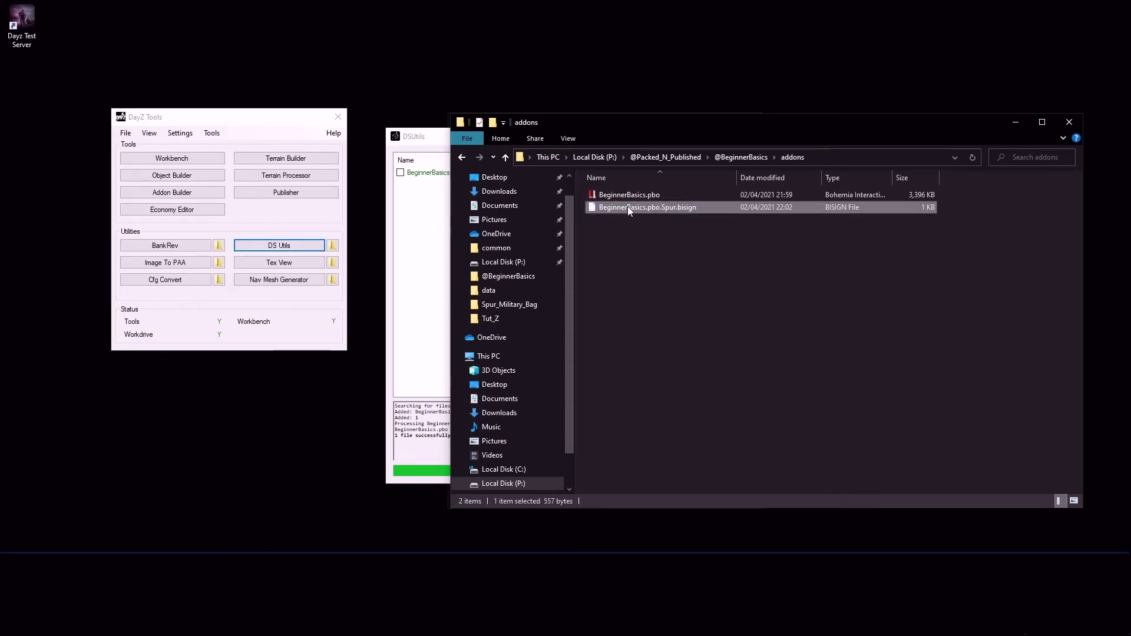
Step: Close DSUtils and launch the DayZ Publisher from DayZ Tools
left_click(399, 145)
left_click(931, 300)
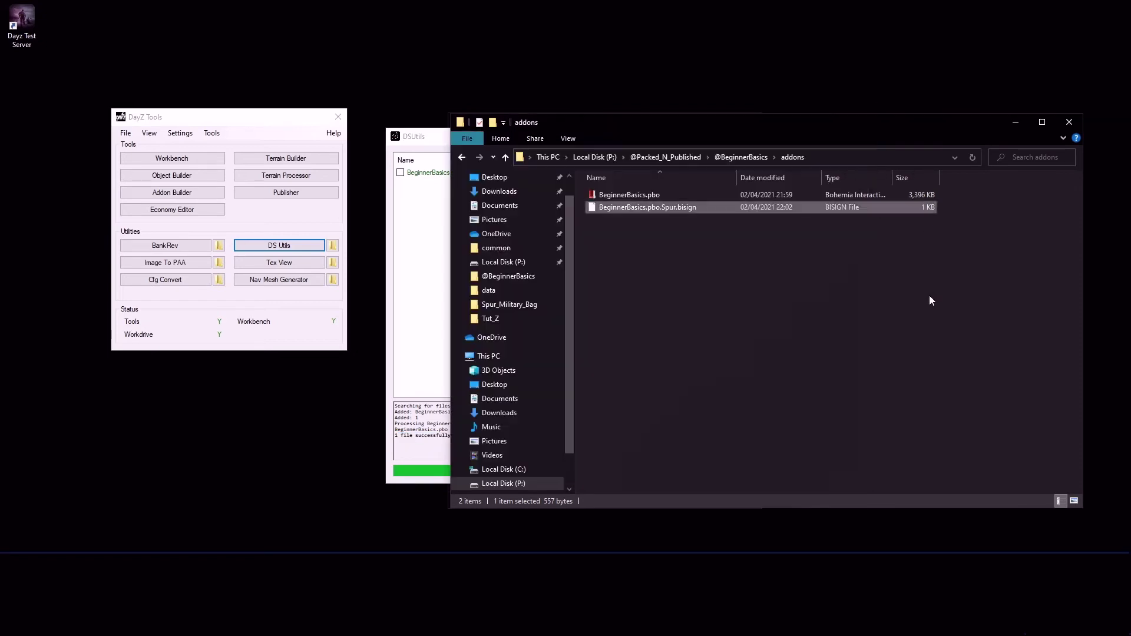
left_click(462, 157)
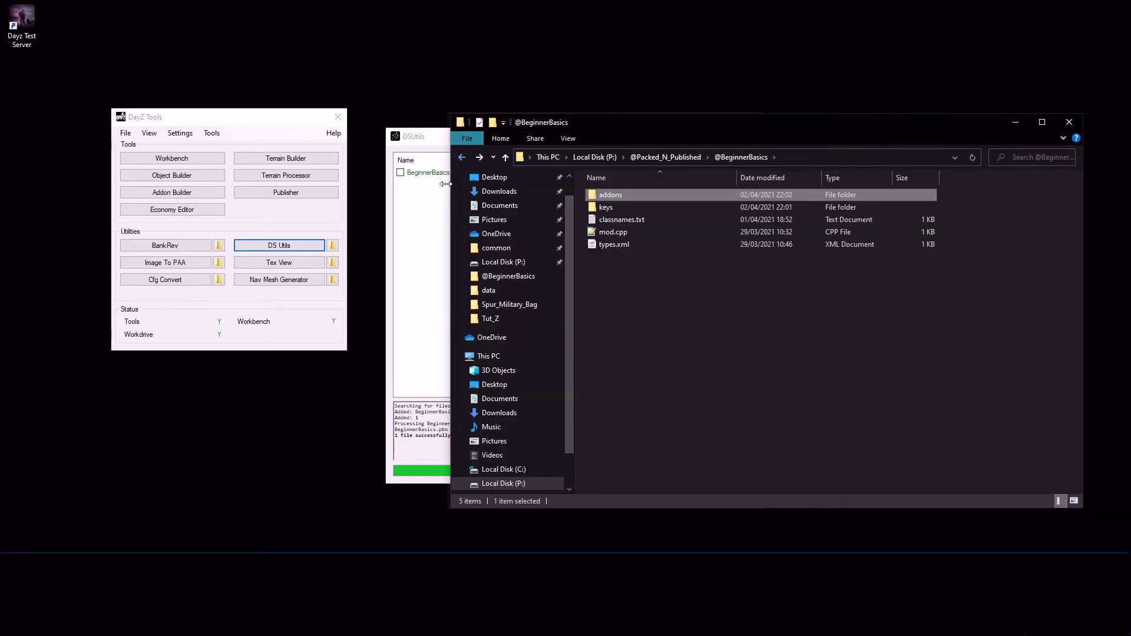
left_click(446, 184)
left_click(856, 136)
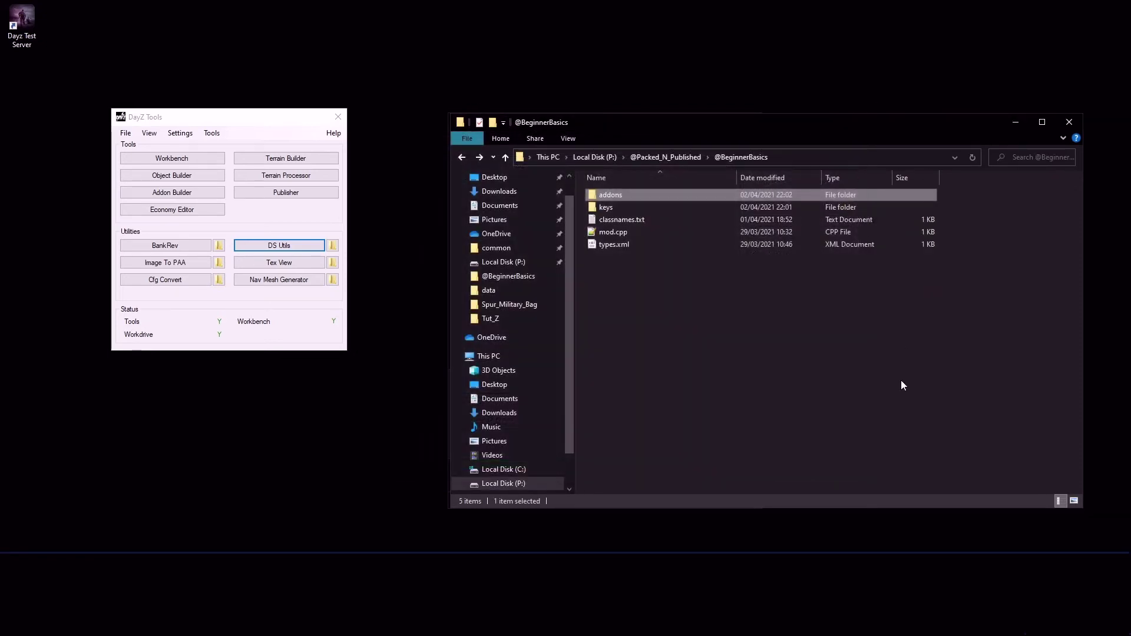
left_click(272, 197)
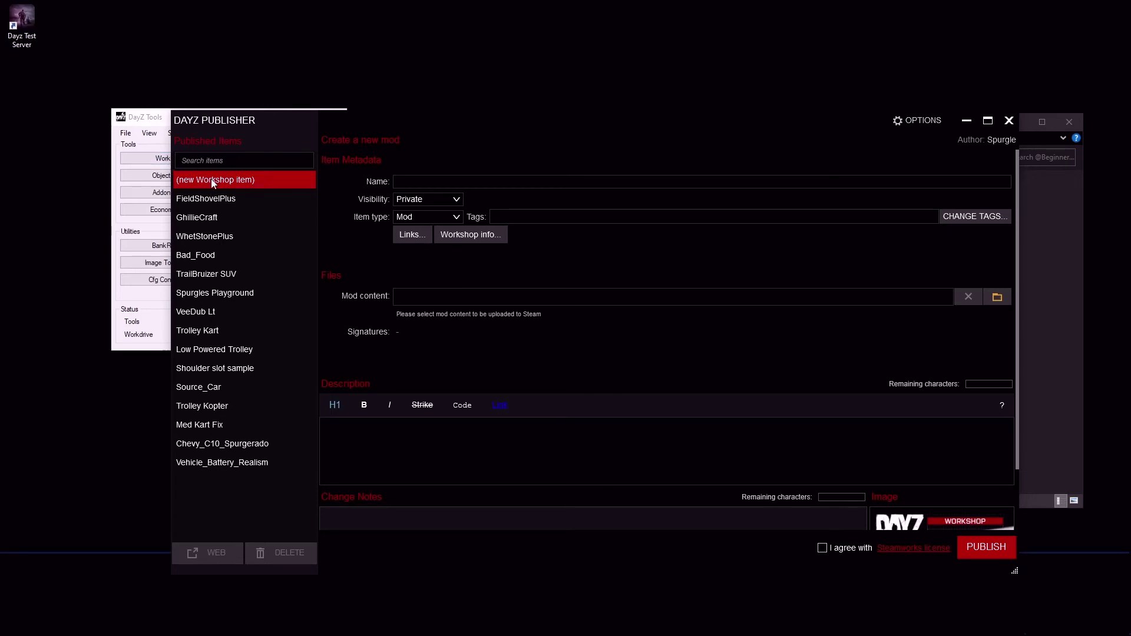
Step: Name the new Workshop item 'BeginnersBasics' and keep its visibility Private
left_click(430, 181)
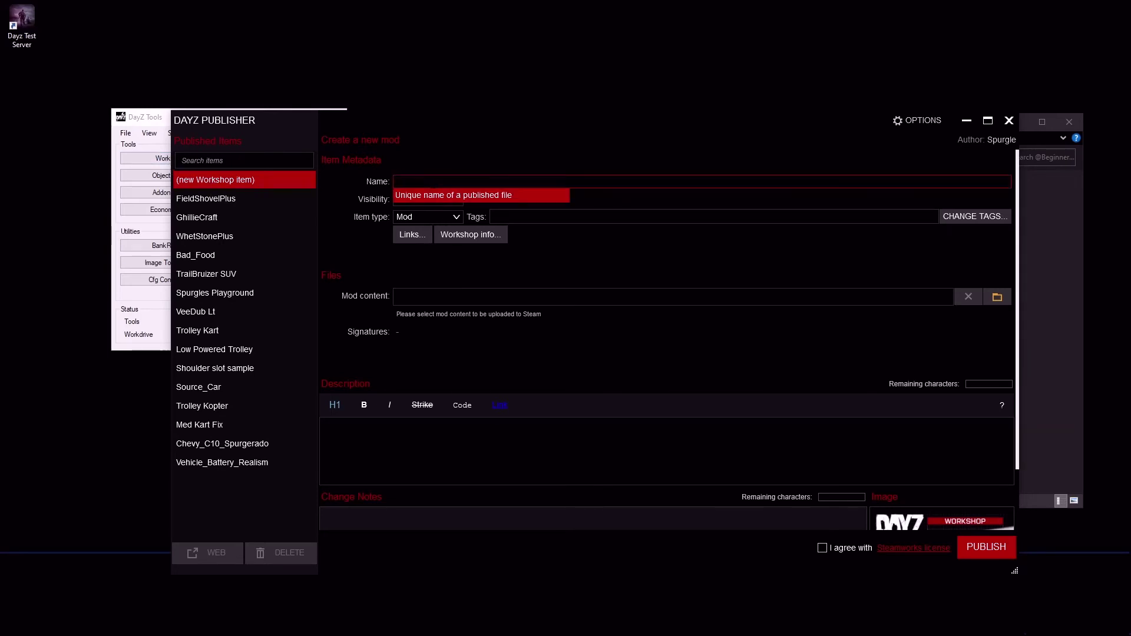
type("BeginnersBasics")
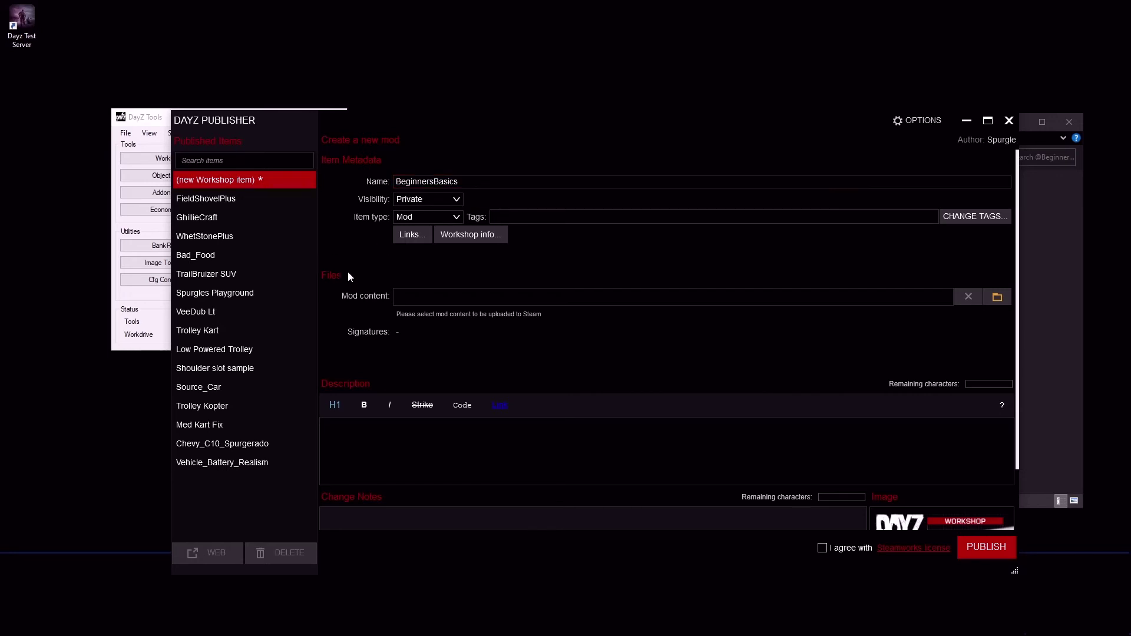
left_click(446, 200)
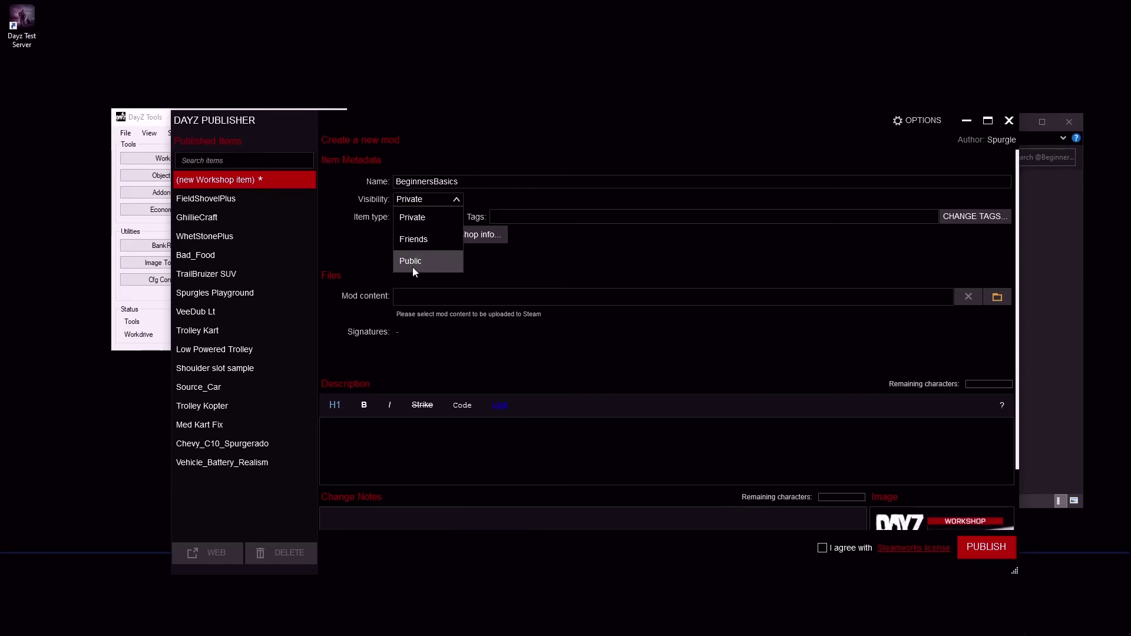
left_click(405, 218)
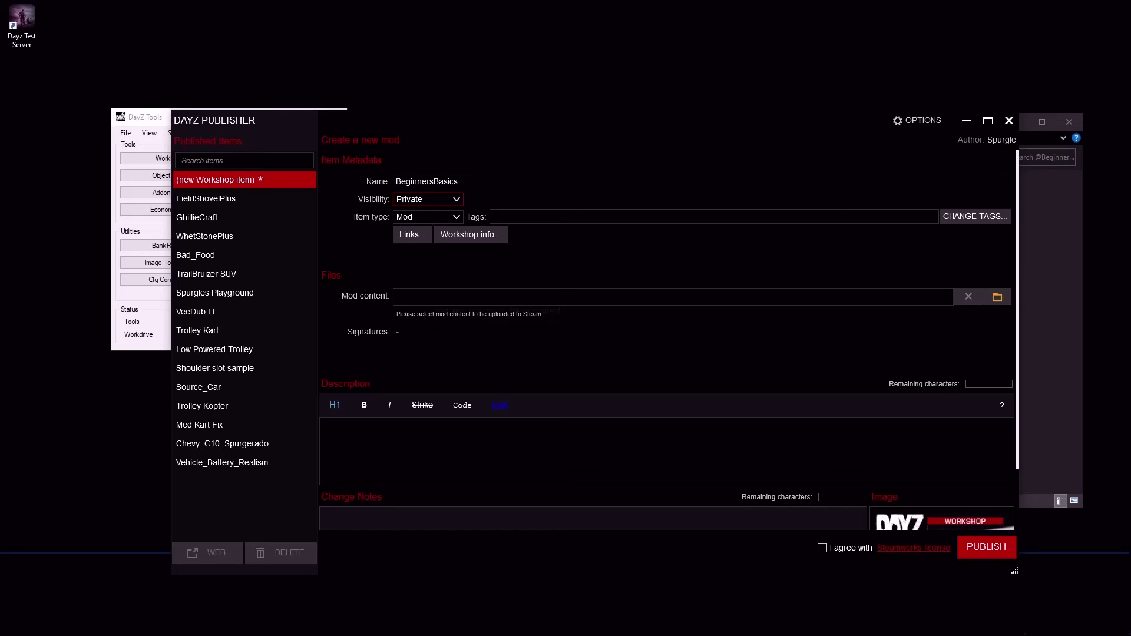
left_click(996, 298)
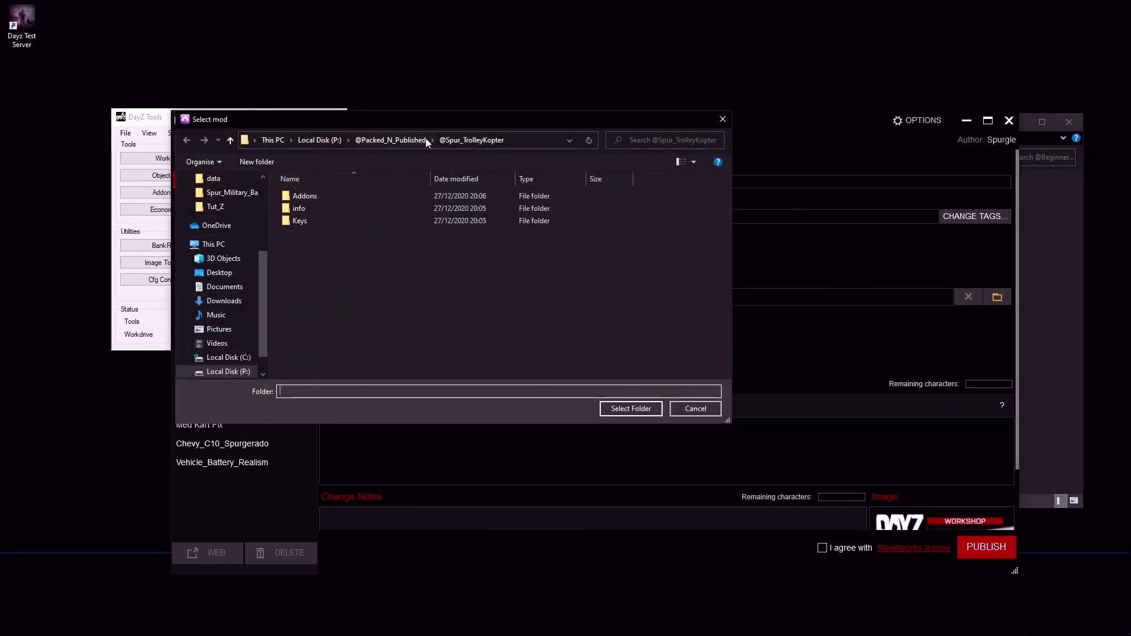
left_click(377, 137)
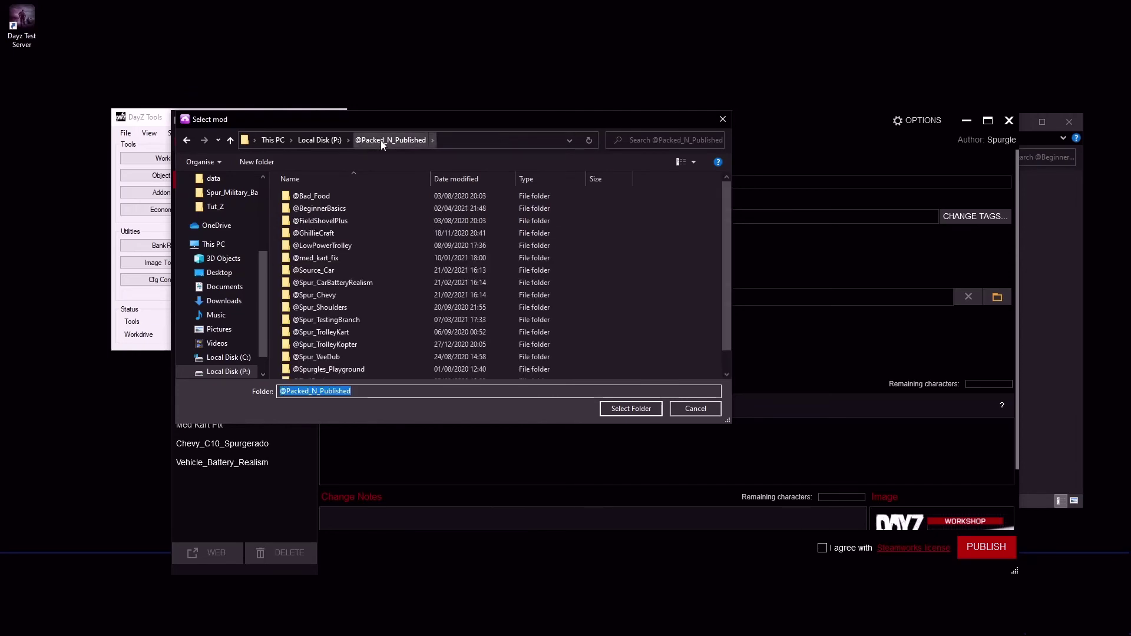
left_click(313, 207)
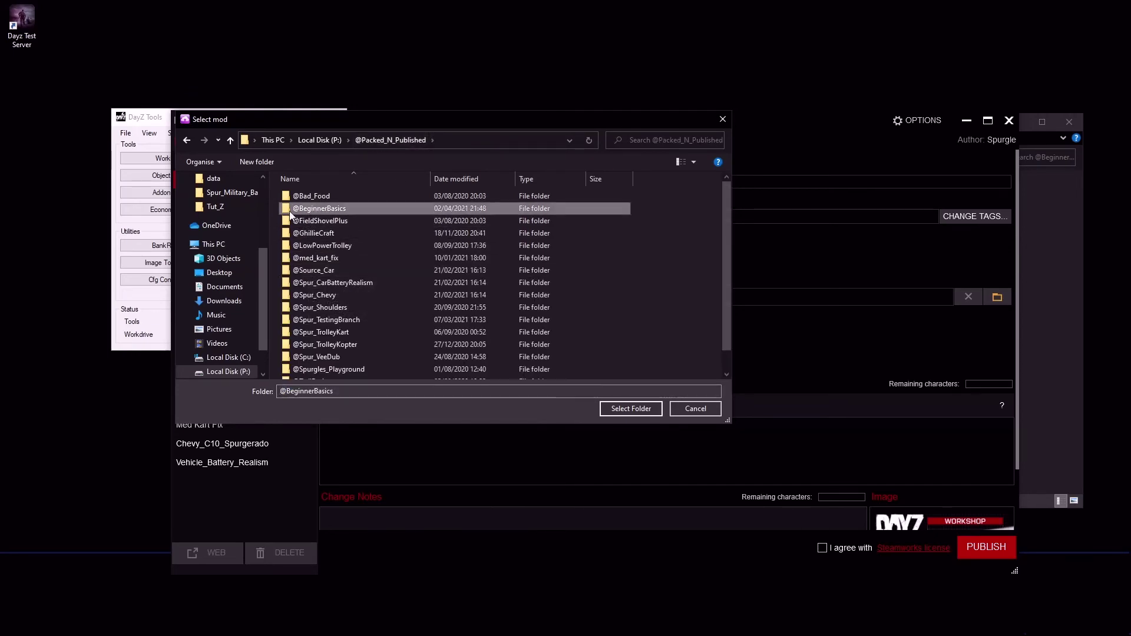
left_click(630, 409)
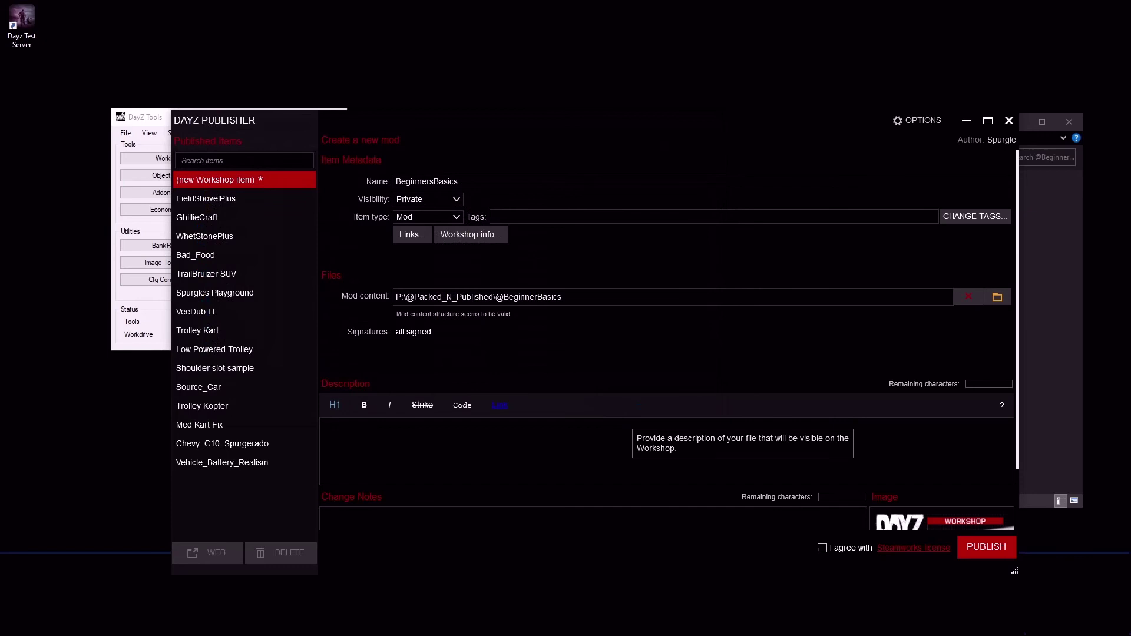
Step: Enter the description 'give it a description' and change notes 'fiurrst publish'
left_click(631, 408)
type("give it")
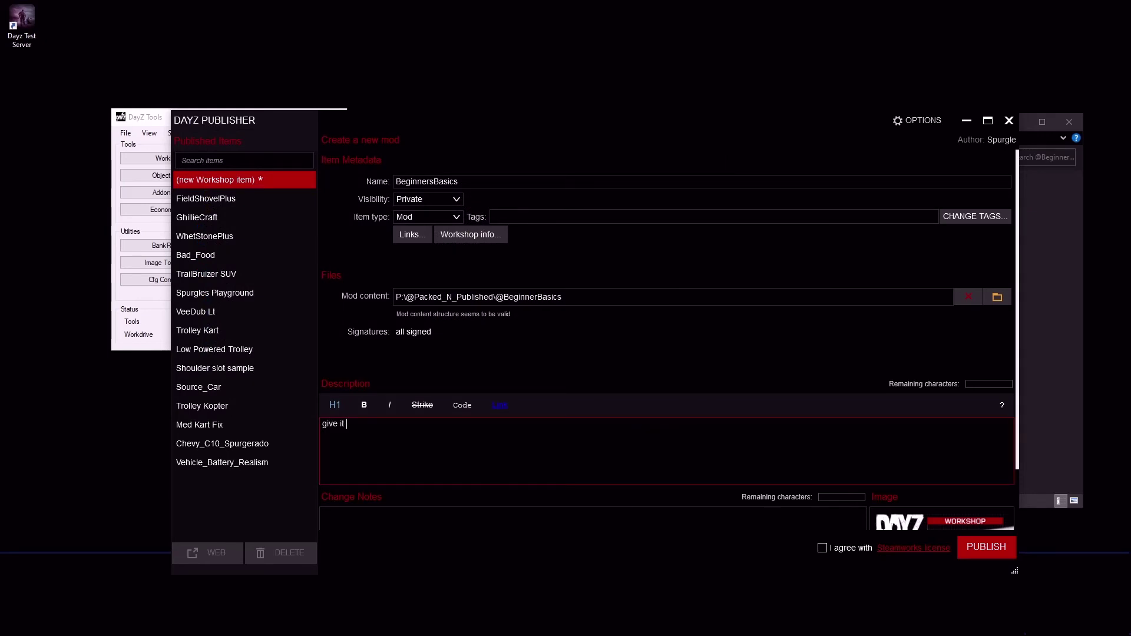
type(" a description")
left_click(353, 517)
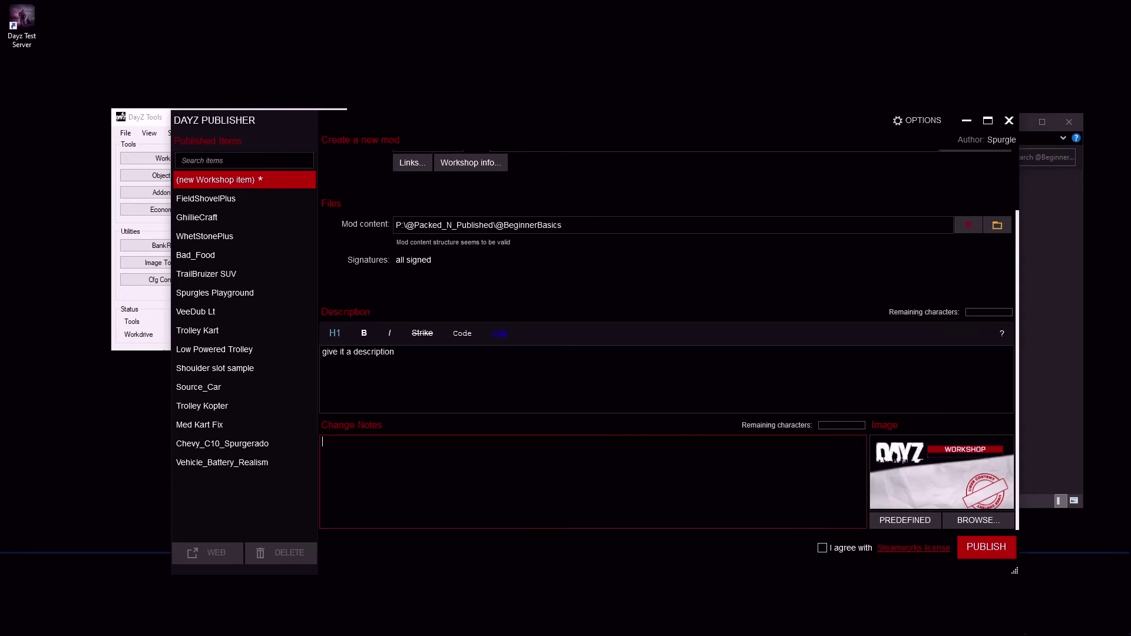
type("fiur")
type("rst publish.")
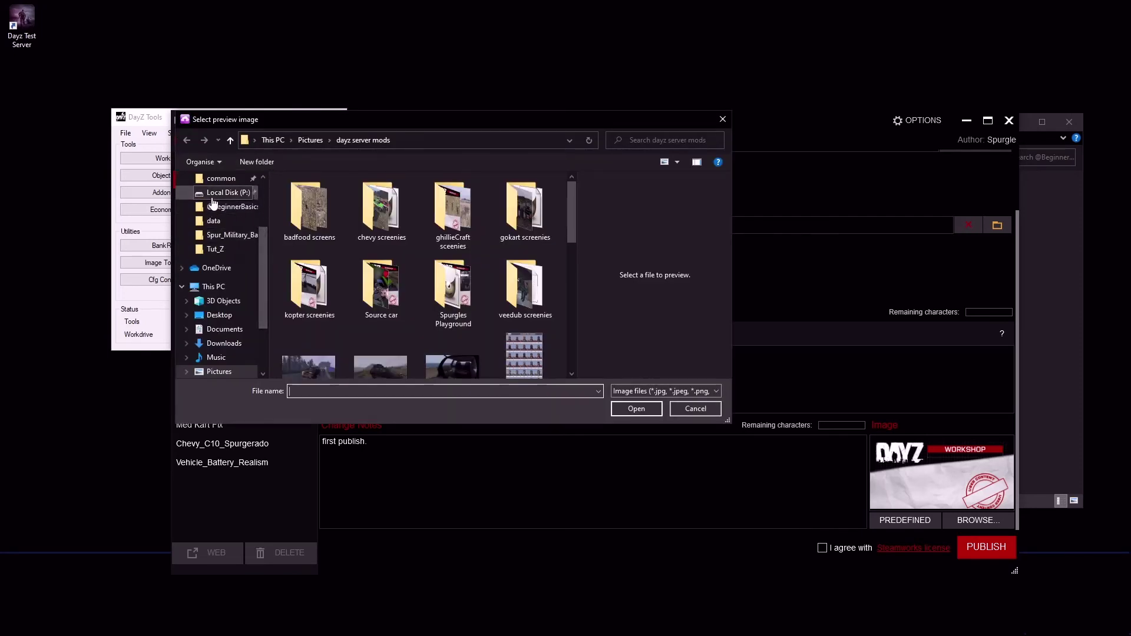
Step: Choose P:\BeginnerBasics\data\BeginnerBasics.png as the preview image
left_click(223, 193)
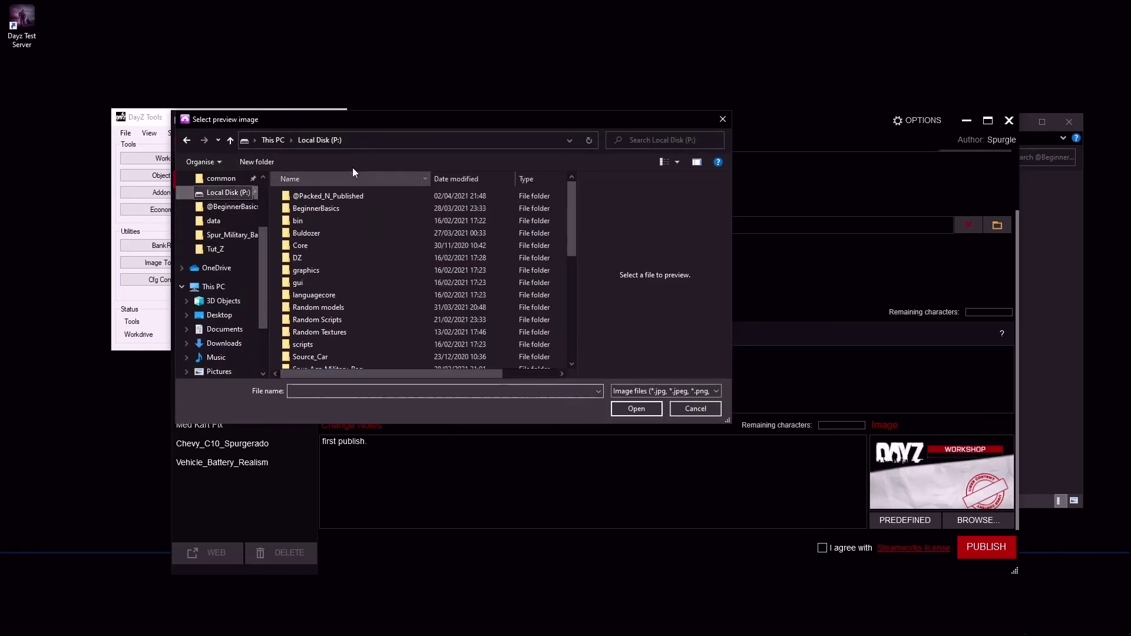
double_click(306, 208)
double_click(299, 195)
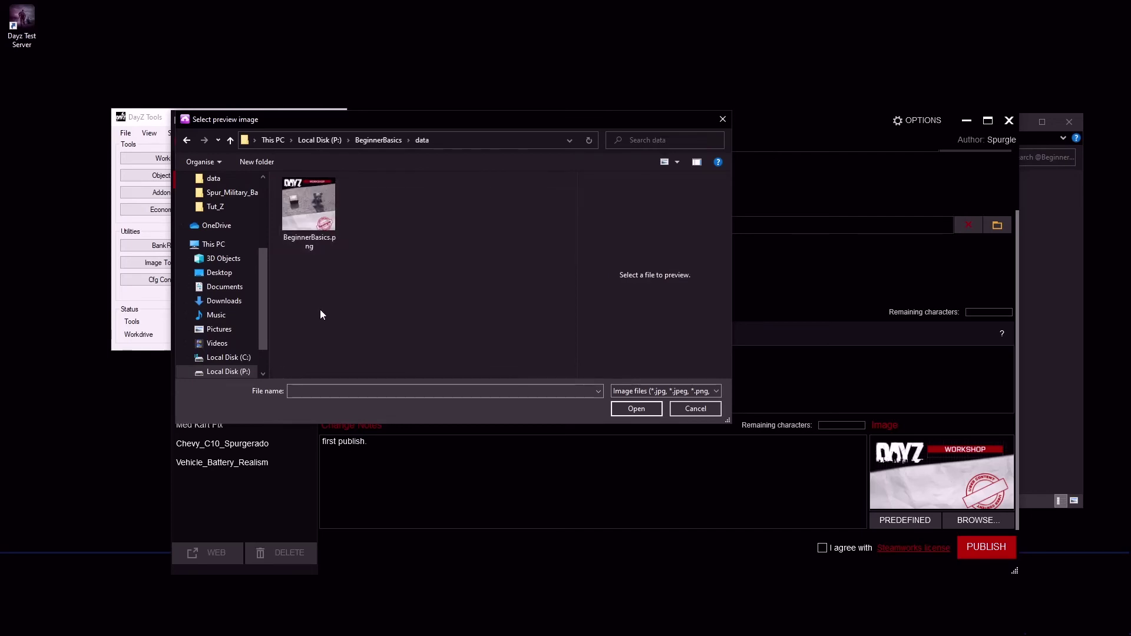
left_click(313, 218)
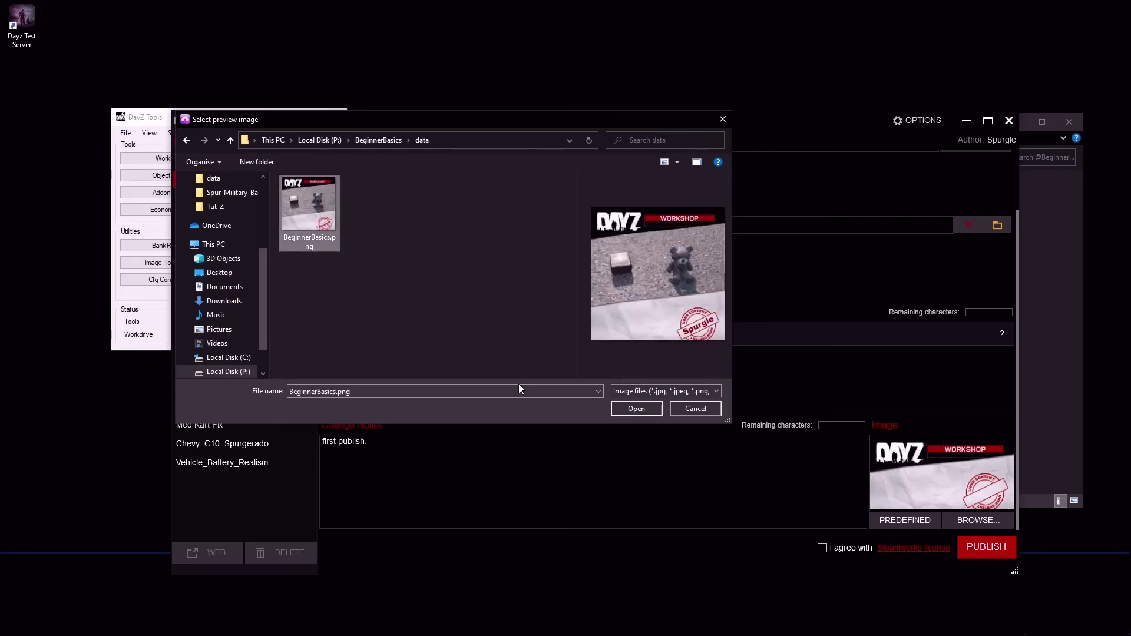
left_click(641, 407)
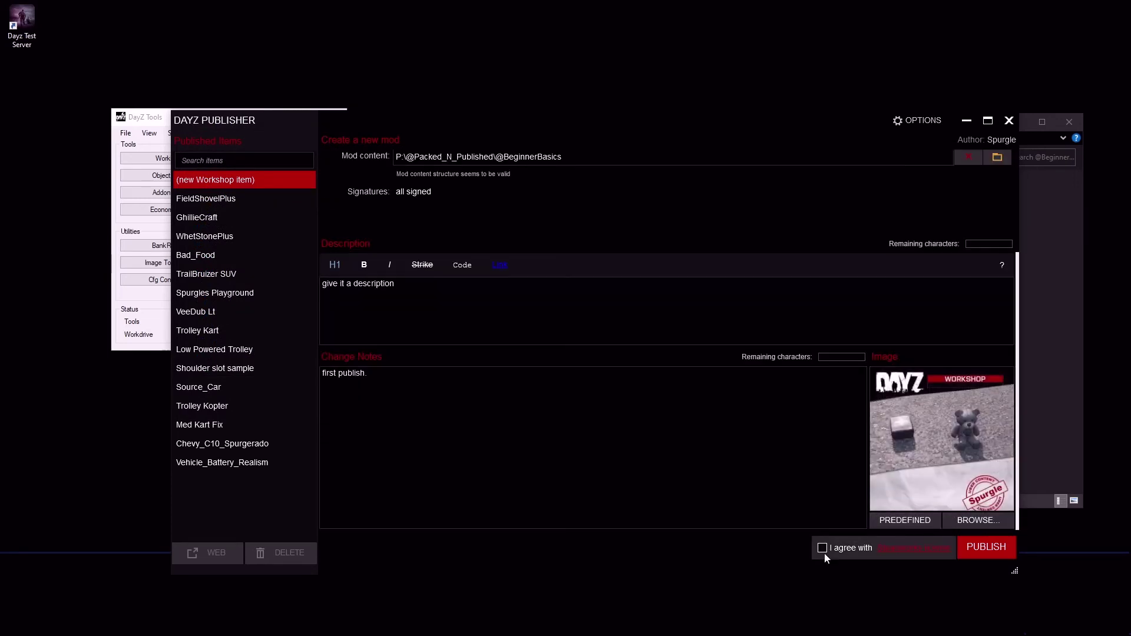
Step: Accept the Steamworks agreement, publish the mod, and dismiss the report
left_click(824, 550)
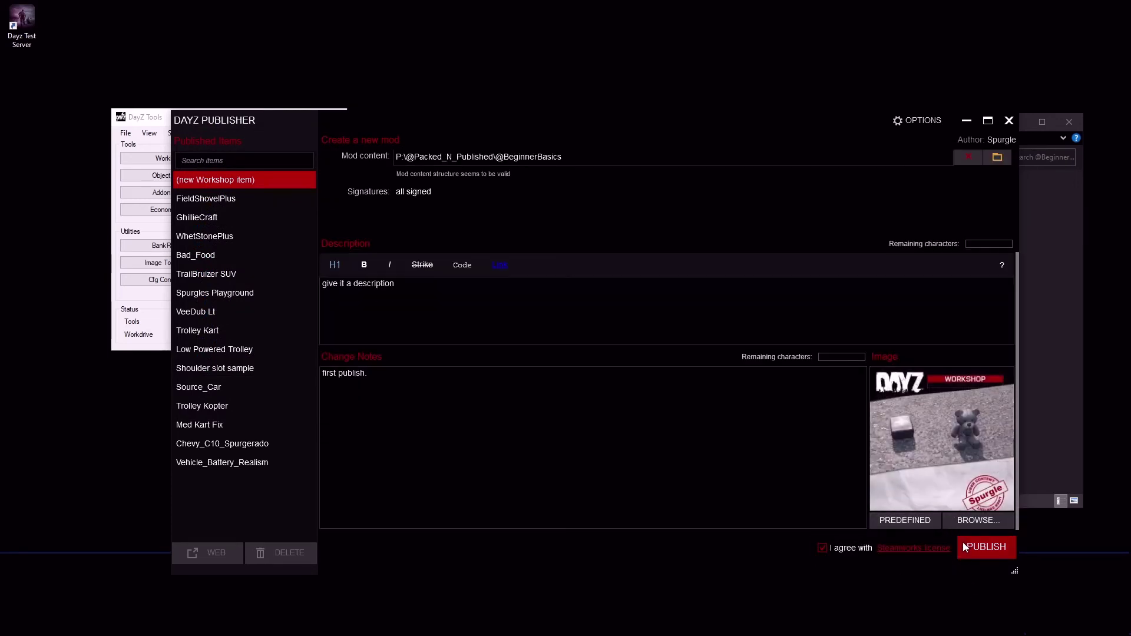
left_click(978, 547)
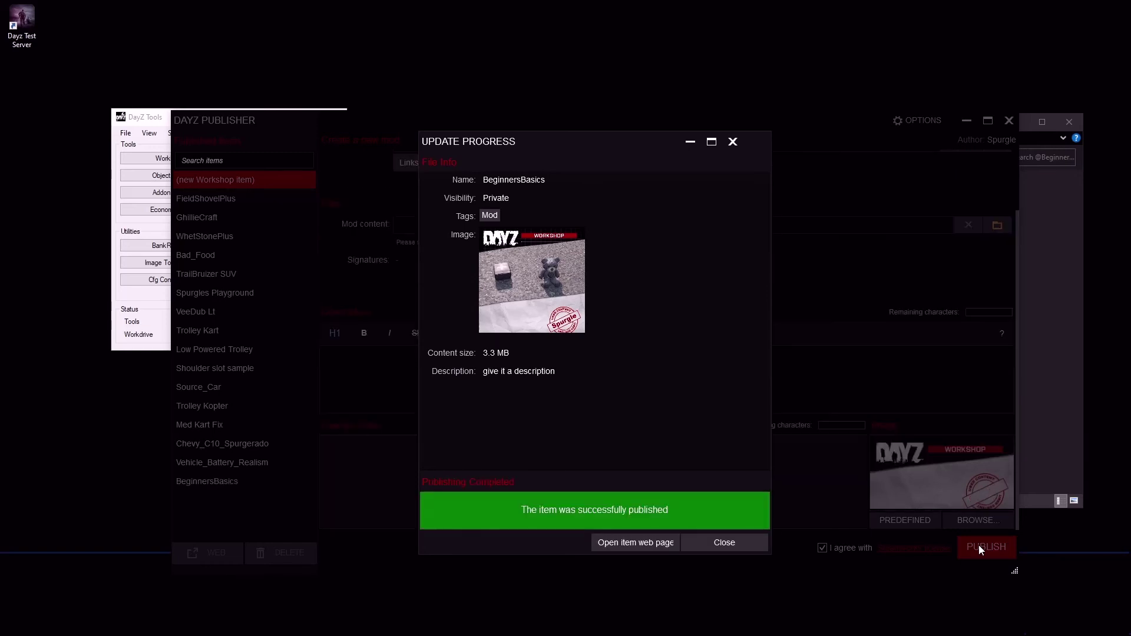
left_click(725, 546)
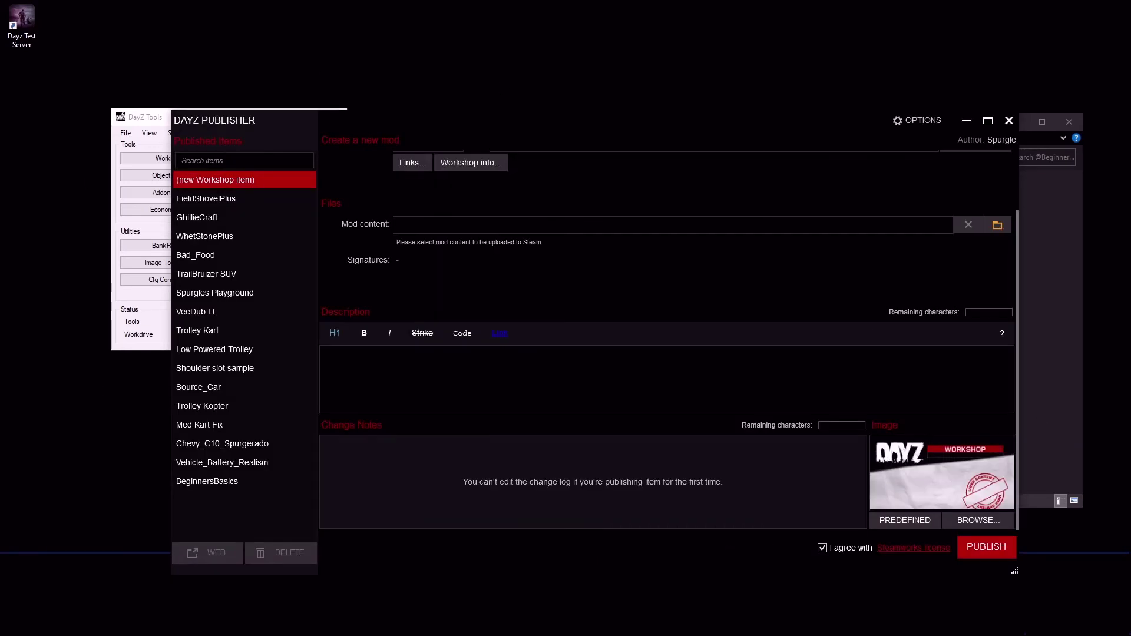
key("alt+Tab")
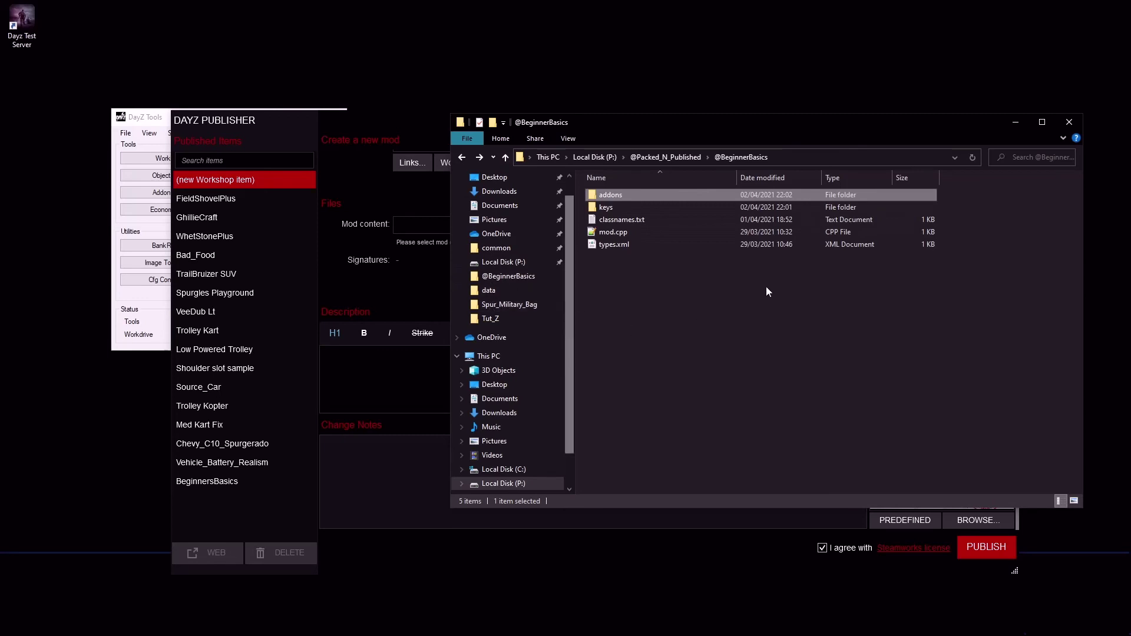
left_click(504, 253)
double_click(612, 282)
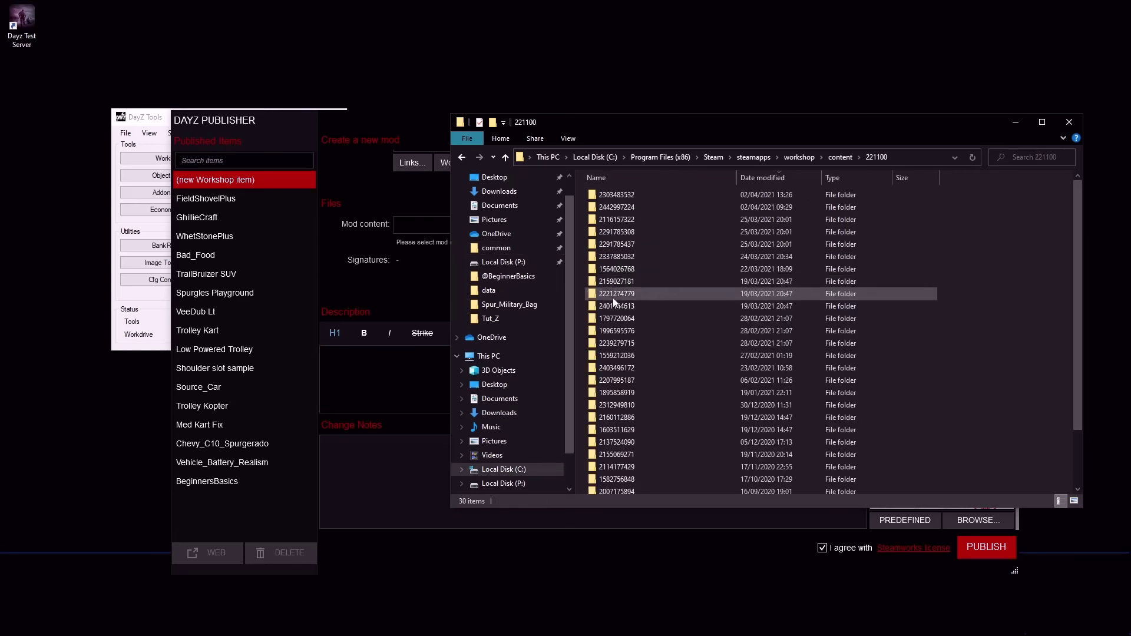
double_click(618, 197)
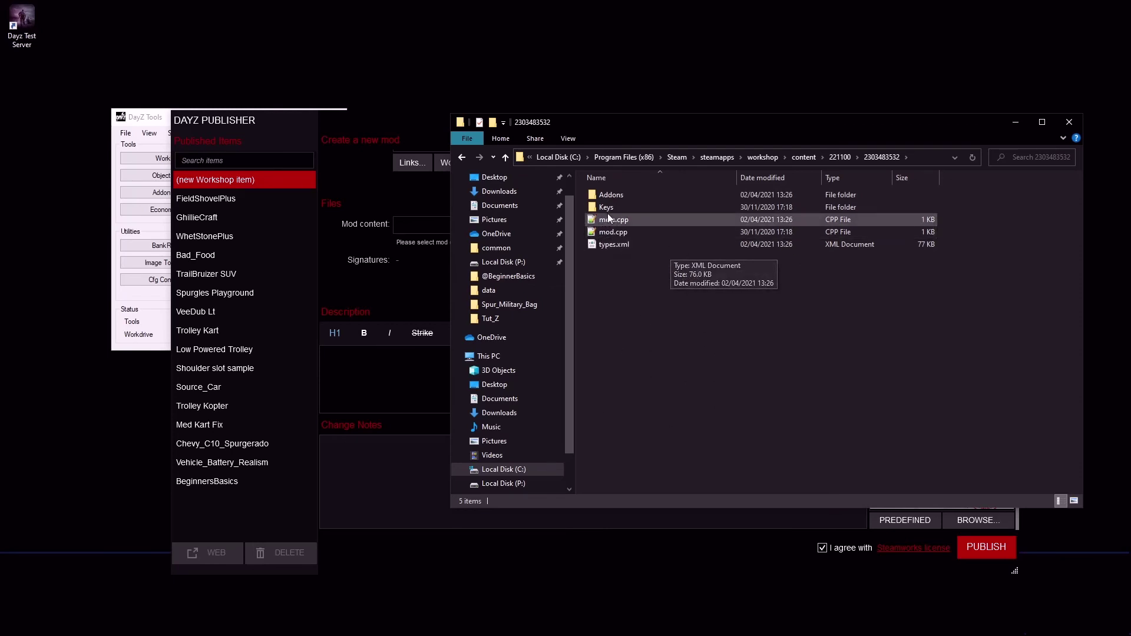
double_click(606, 221)
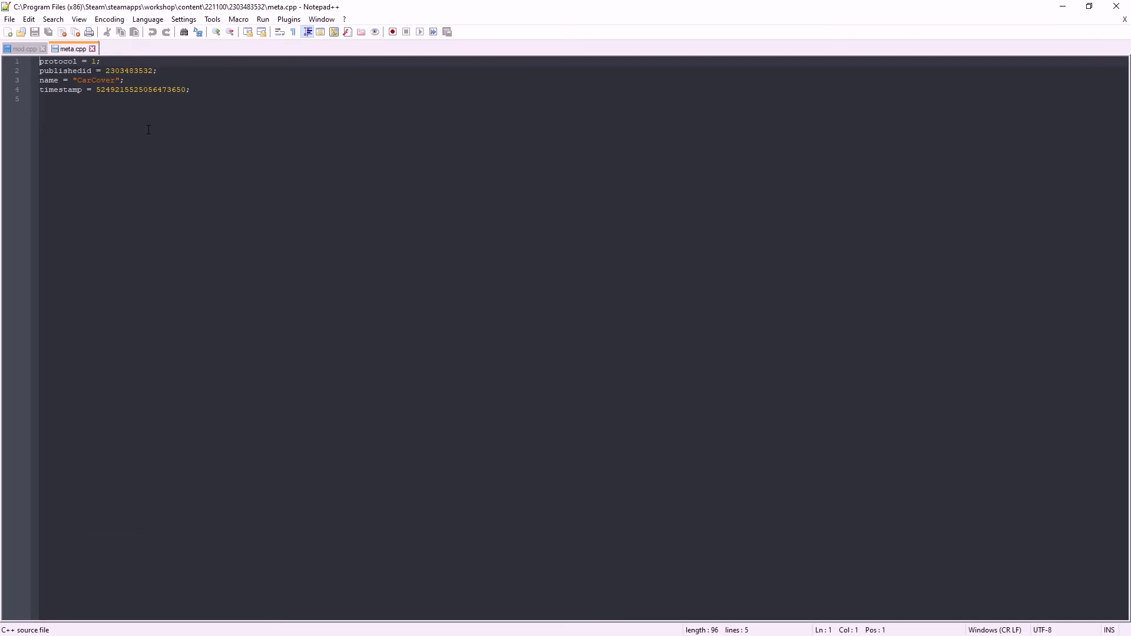
left_click_drag(105, 71, 153, 73)
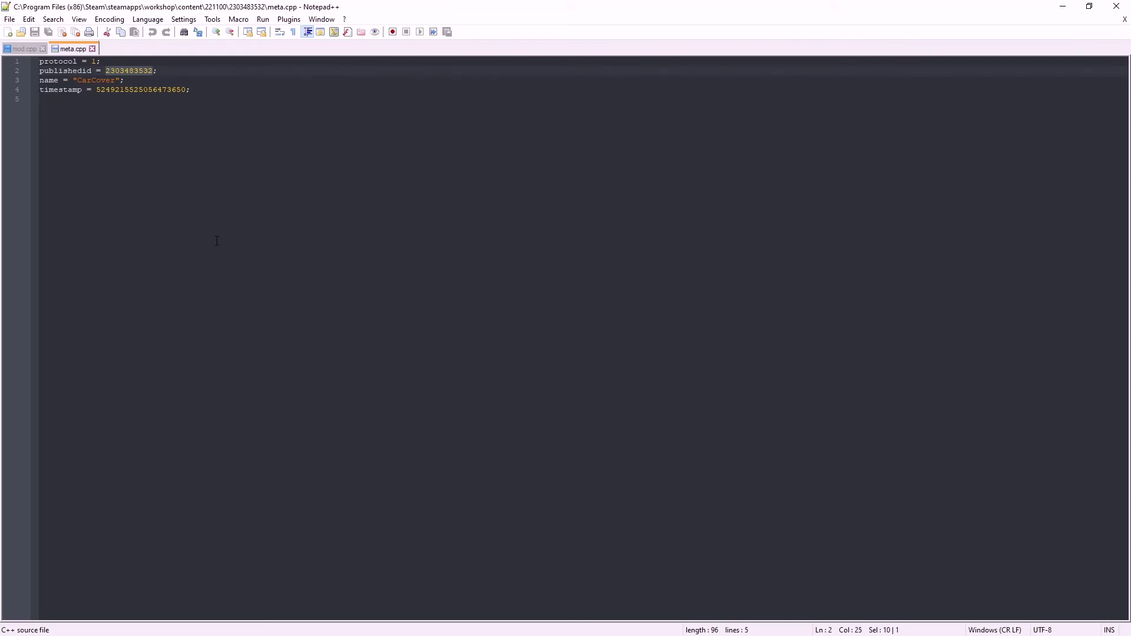
left_click(92, 48)
left_click(1063, 6)
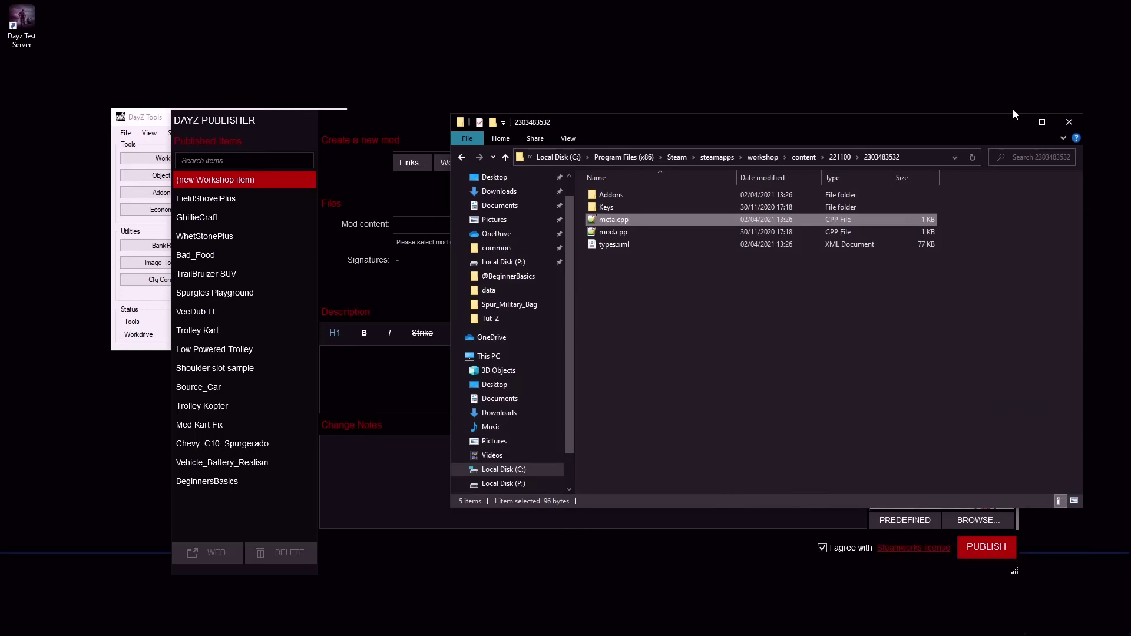
left_click(198, 482)
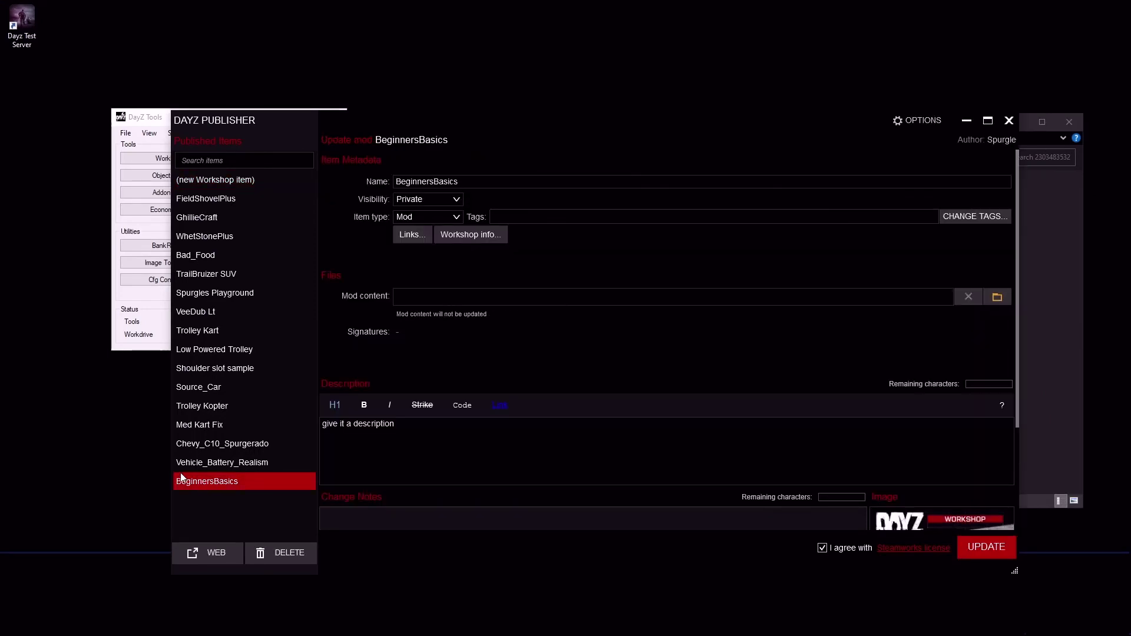
left_click(997, 301)
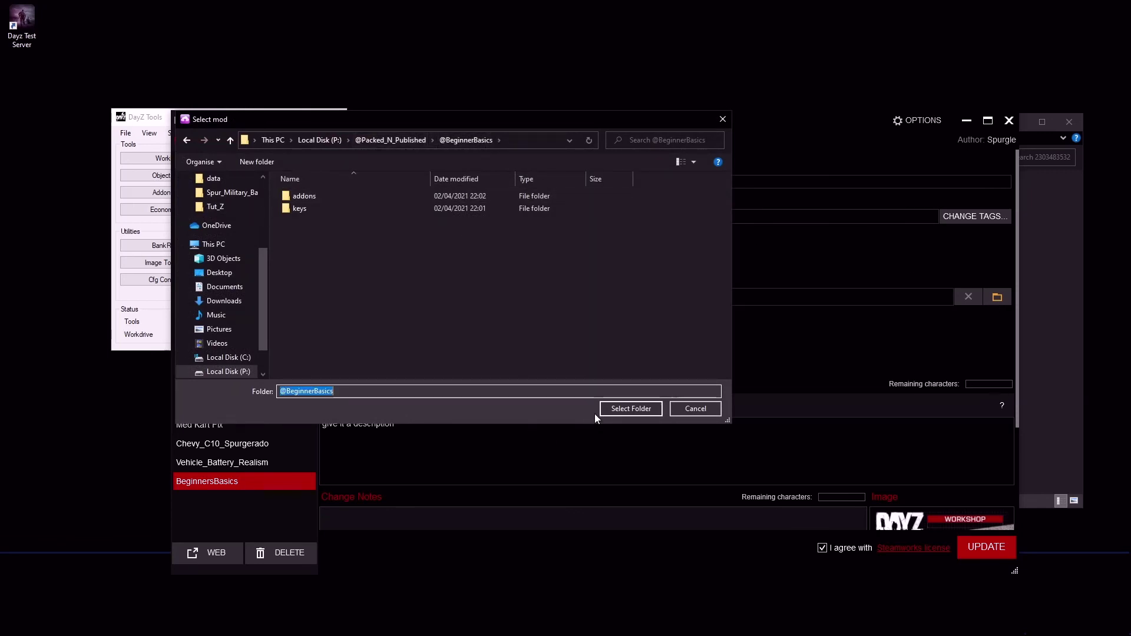
left_click(628, 408)
scroll(602, 307, "down", 2)
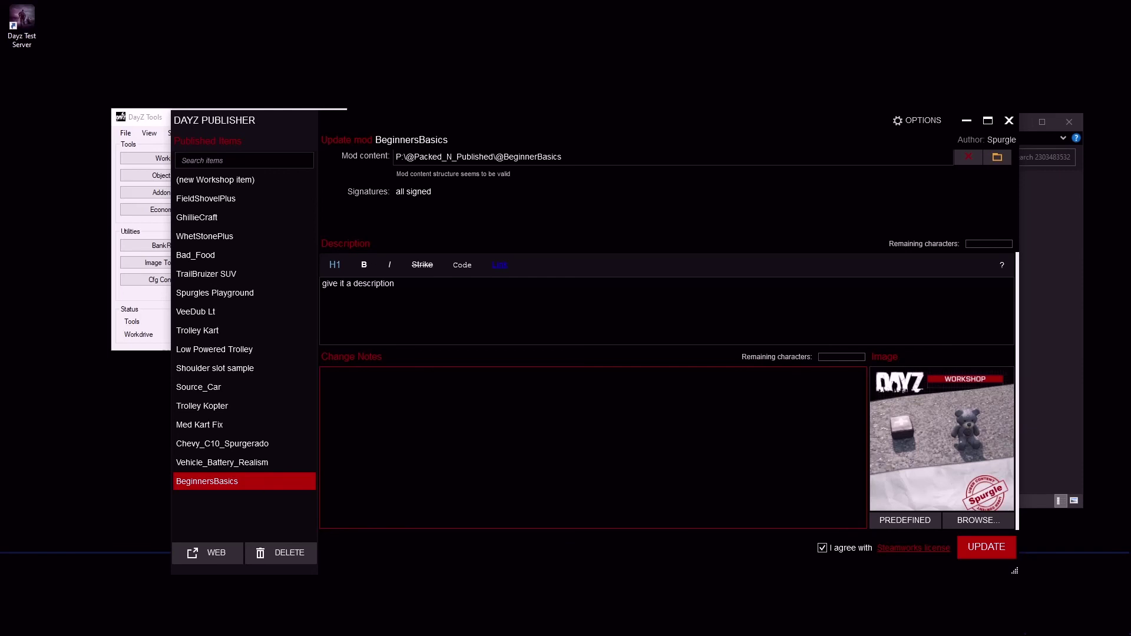
type("2nd push")
Step: Confirm the BeginnersBasics update and dismiss the completed update report
left_click(986, 548)
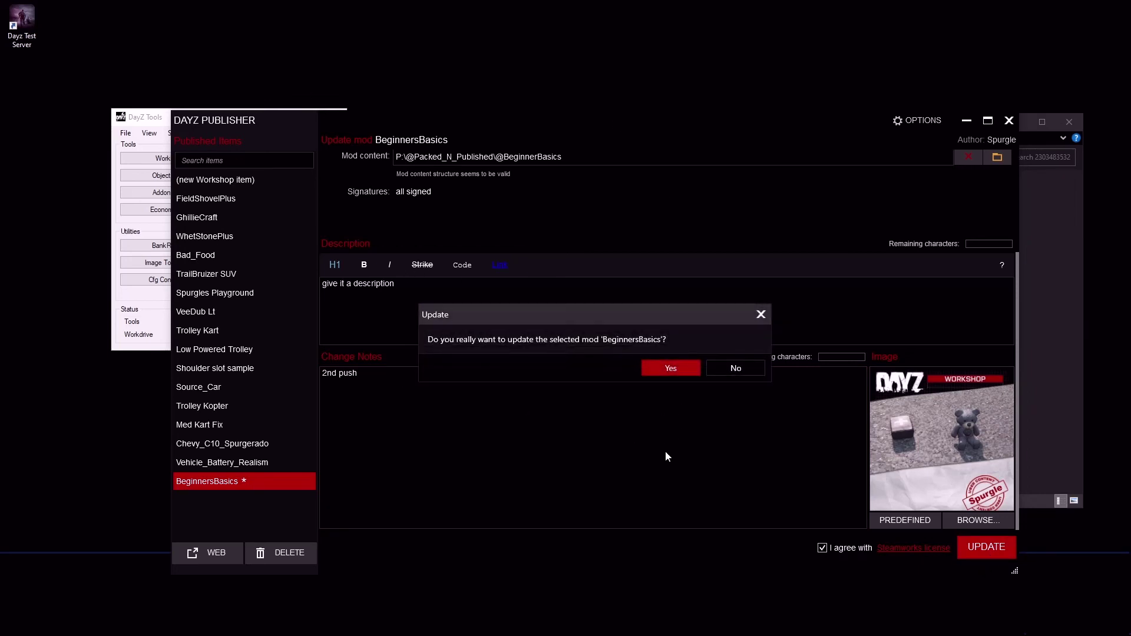
left_click(667, 369)
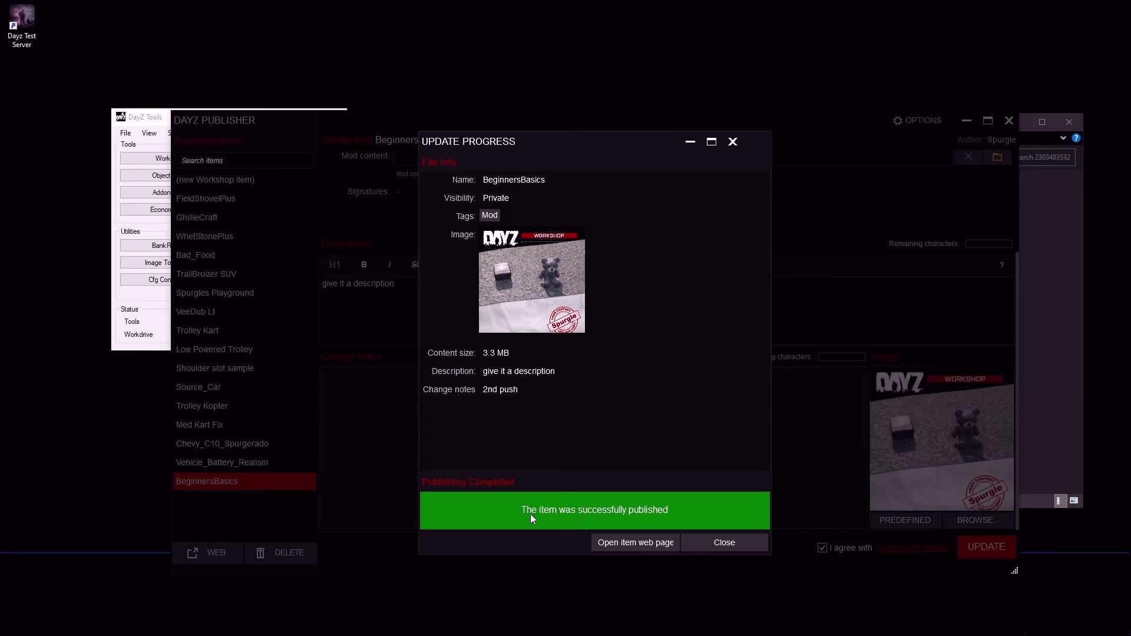
left_click(722, 542)
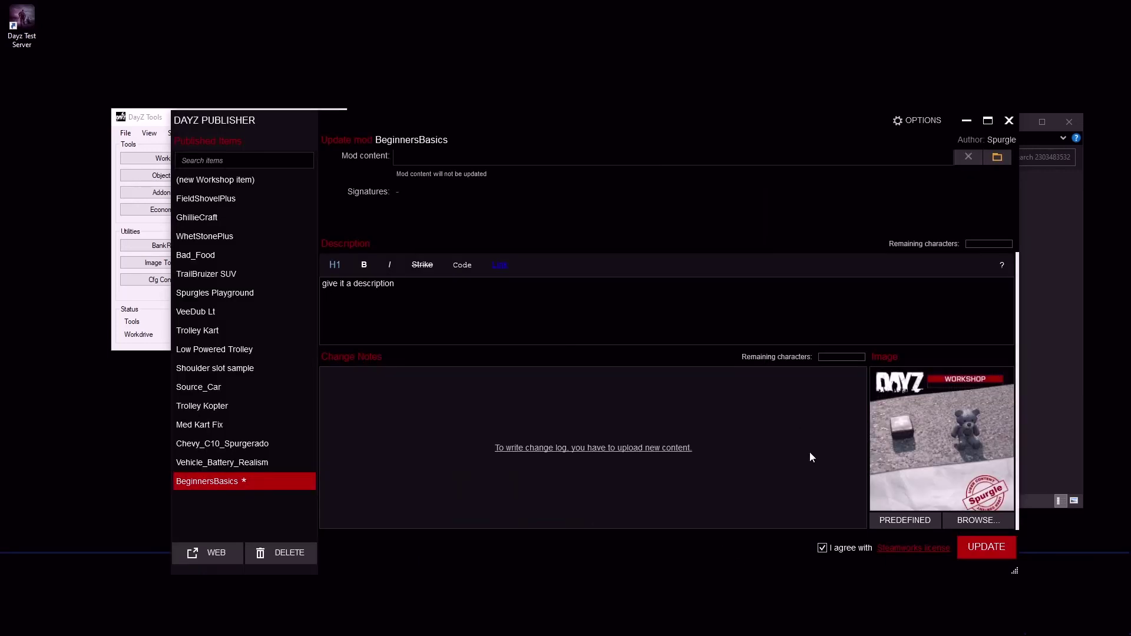
scroll(635, 298, "up", 1)
scroll(635, 298, "up", 4)
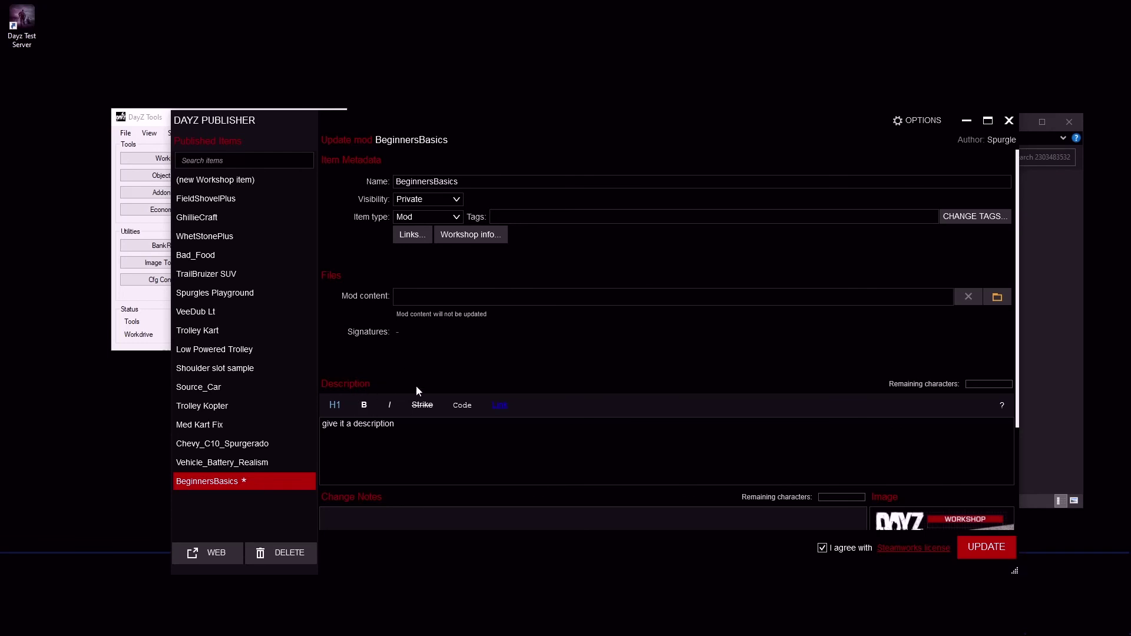
Step: Close the Publisher and open the BeginnersBasics page from the profile's Workshop items
left_click(1009, 120)
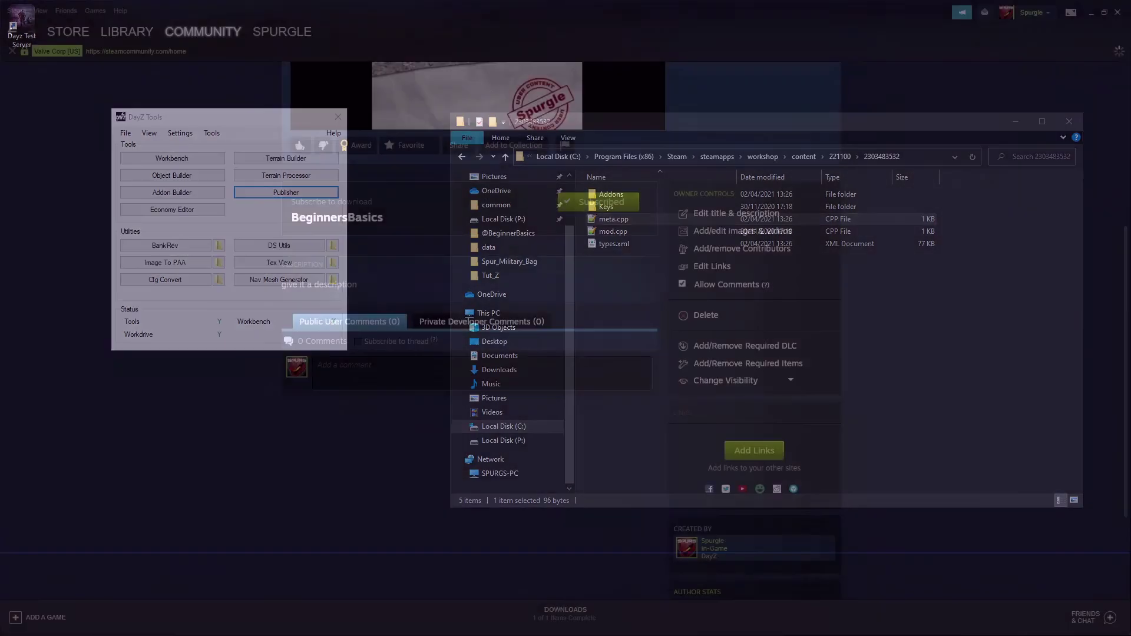
left_click(202, 31)
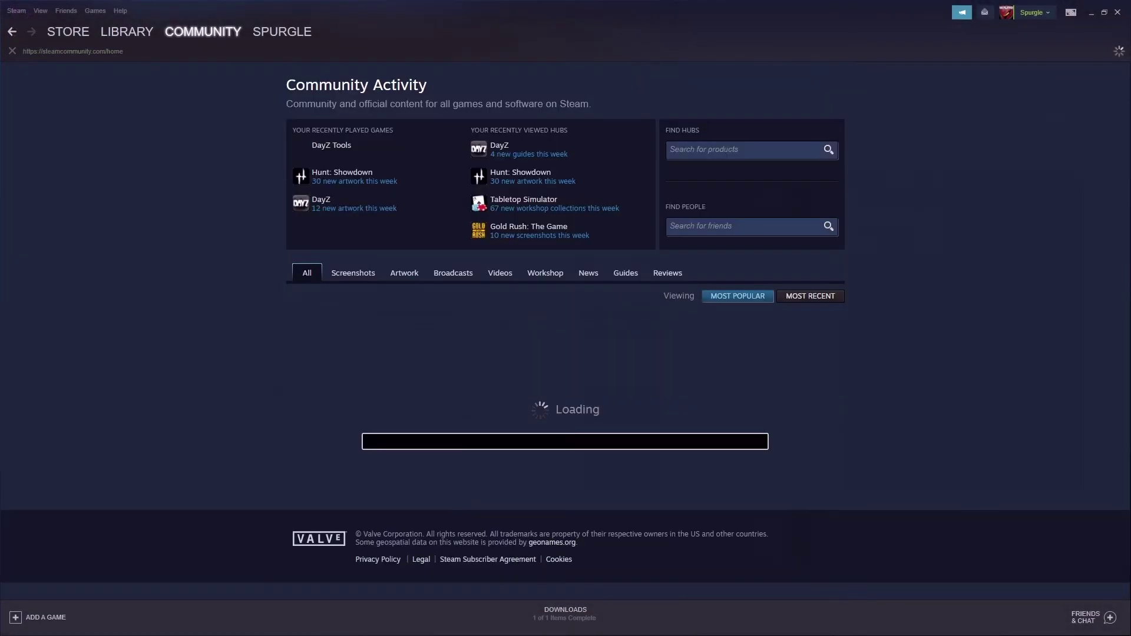
mouse_move(263, 45)
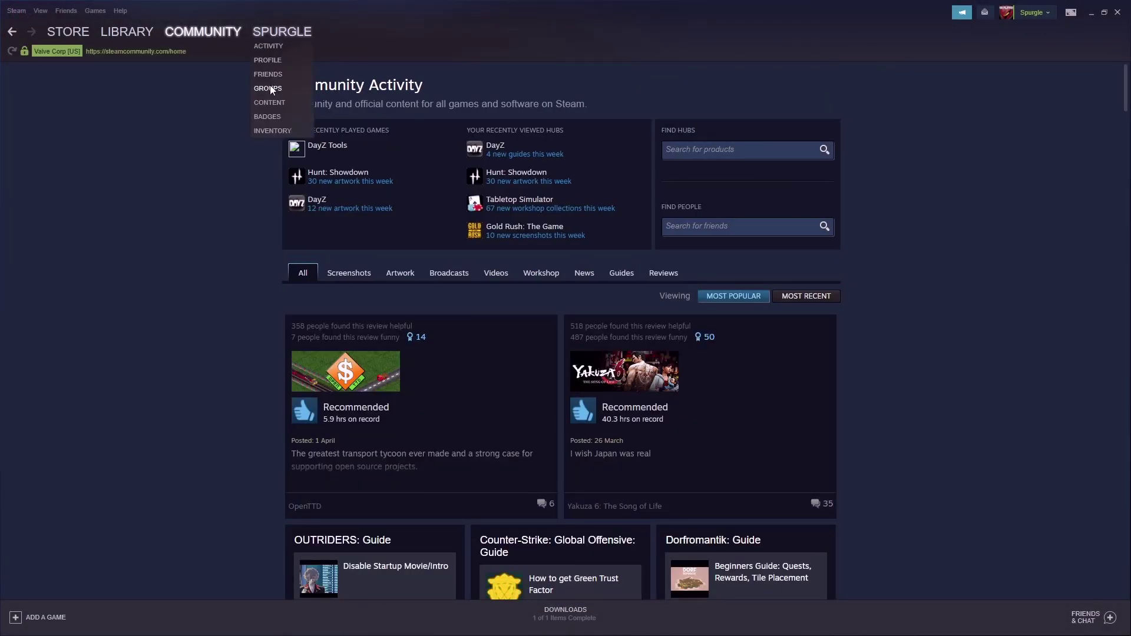
left_click(264, 101)
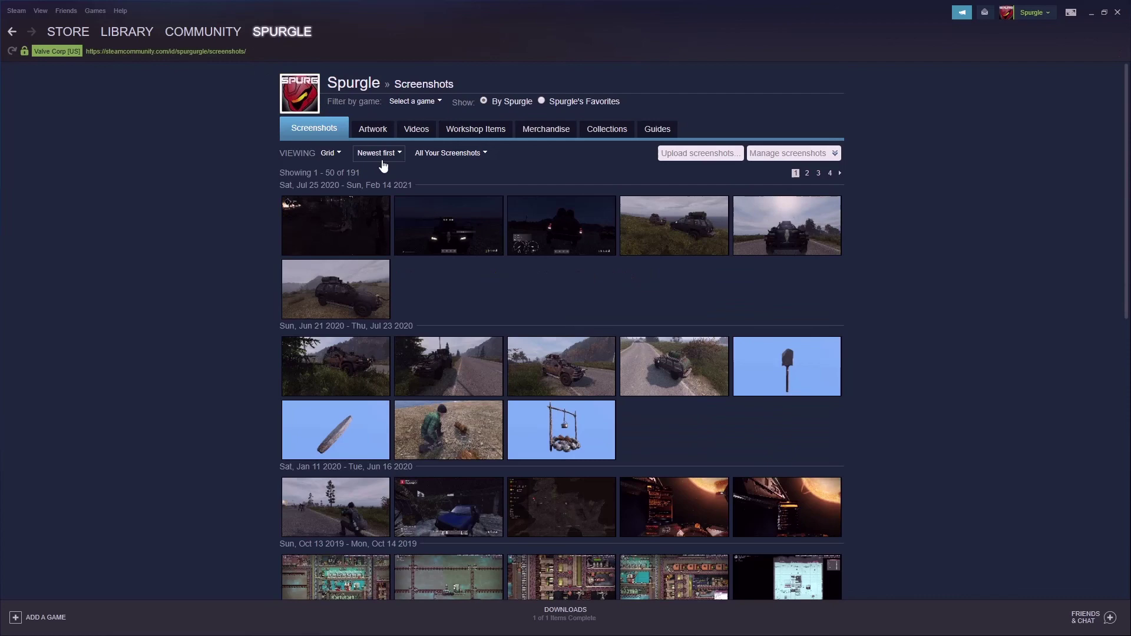
left_click(494, 130)
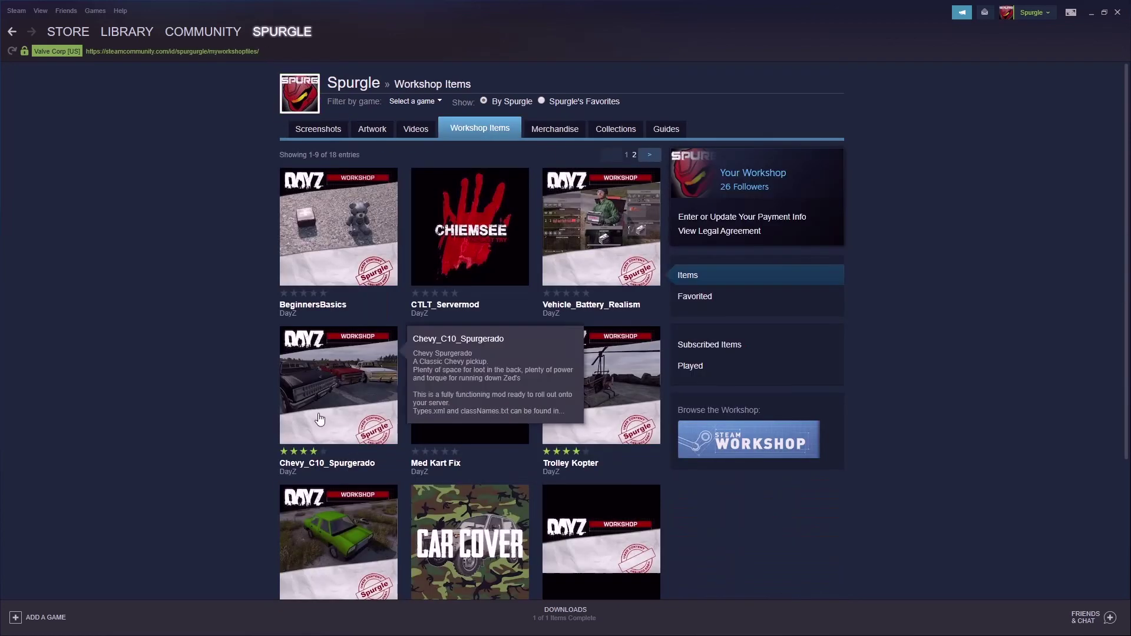
left_click(339, 255)
Step: Set the item's visibility to Public and review its two change notes
scroll(458, 313, "down", 4)
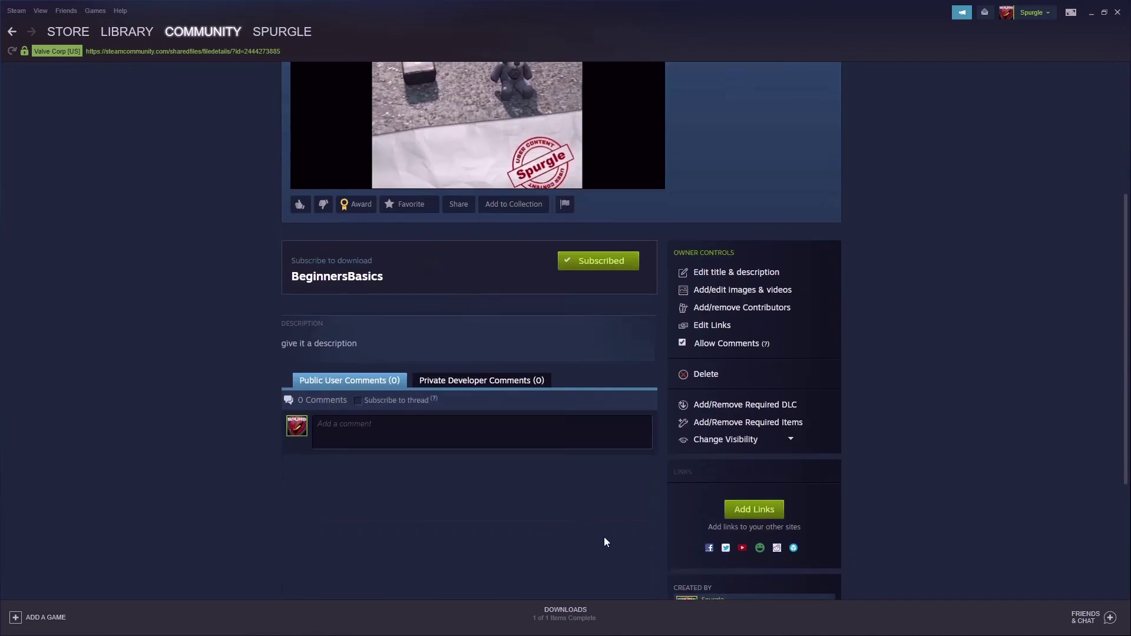
left_click(790, 440)
left_click(705, 486)
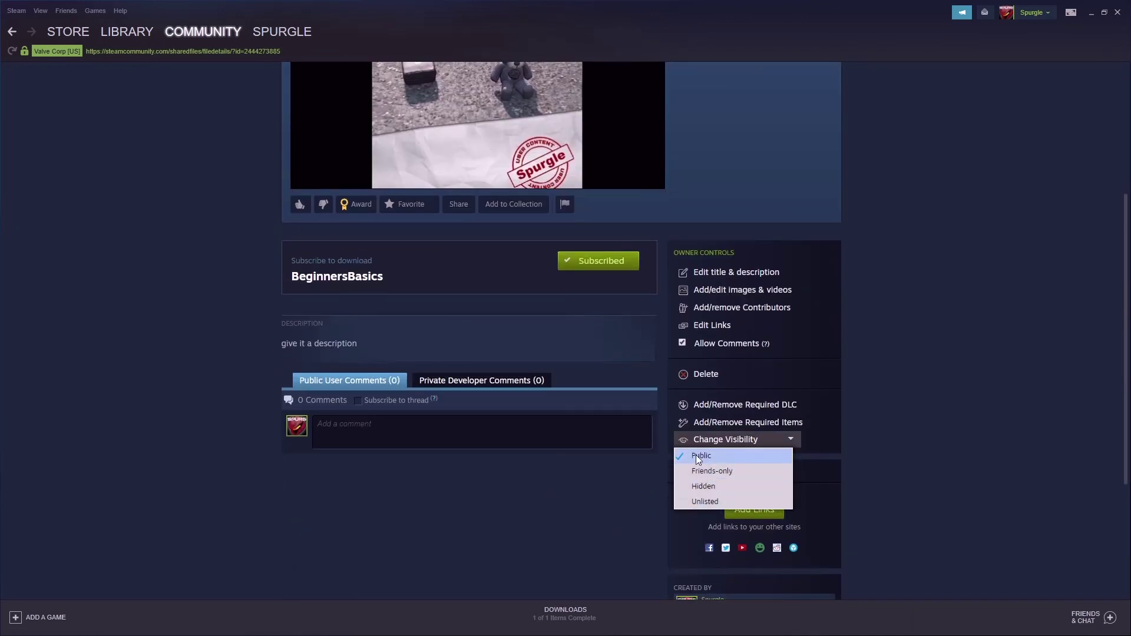
scroll(527, 554, "up", 1)
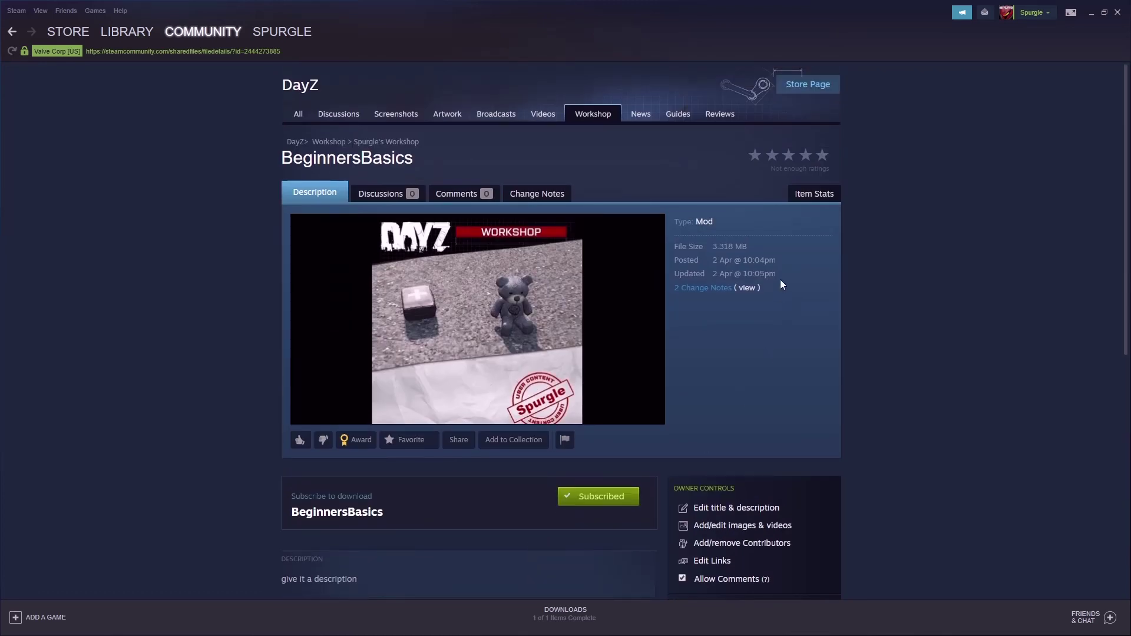
scroll(722, 369, "down", 3)
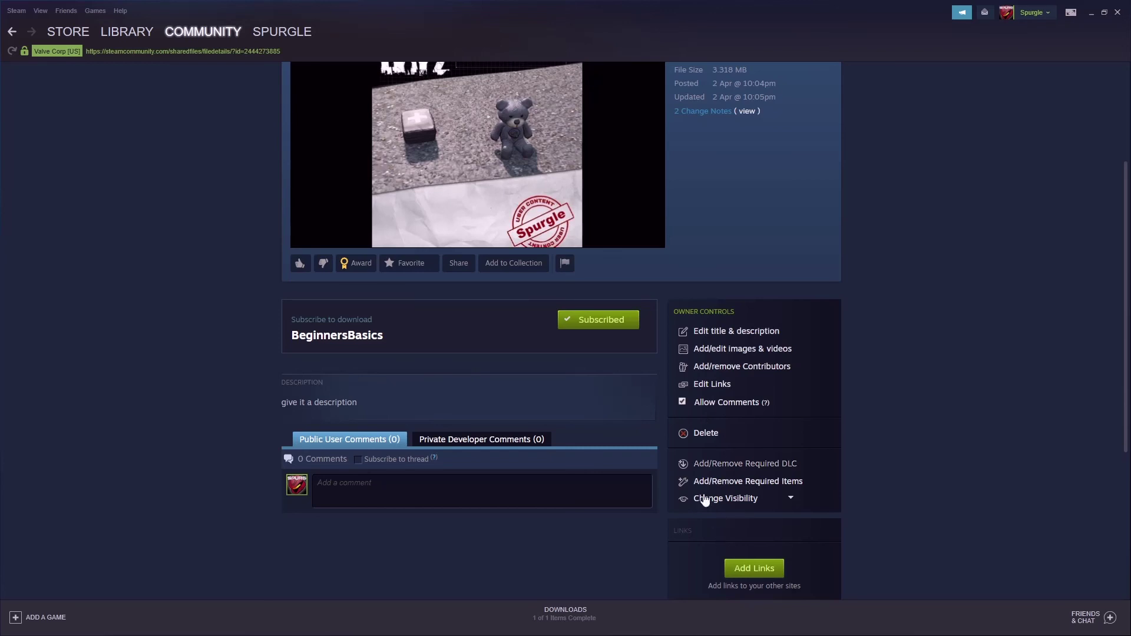
scroll(833, 436, "up", 3)
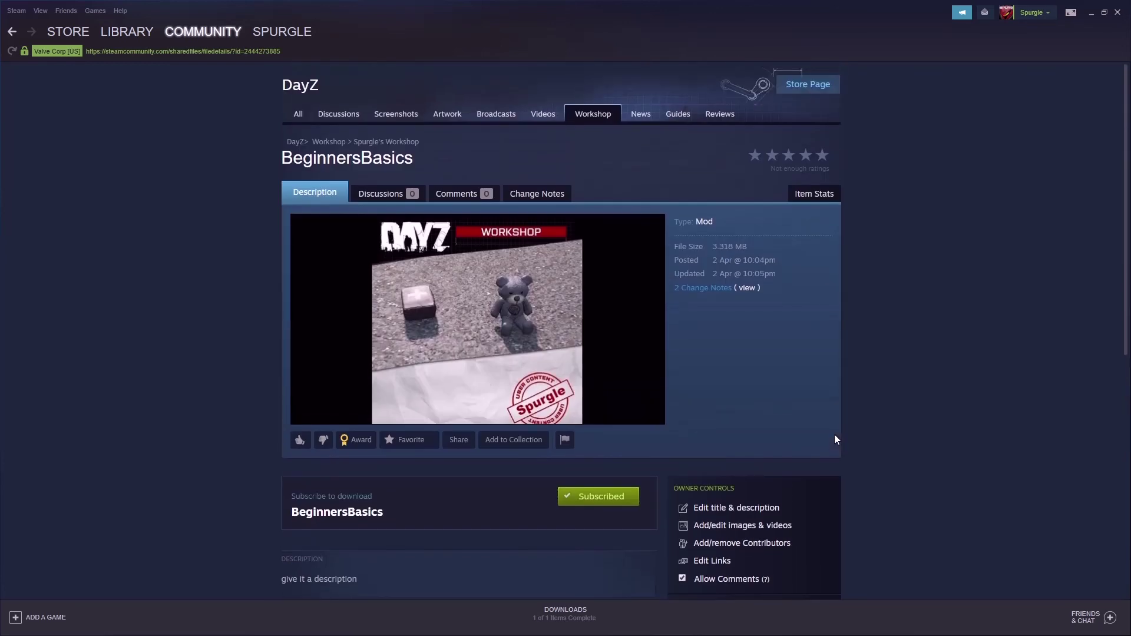